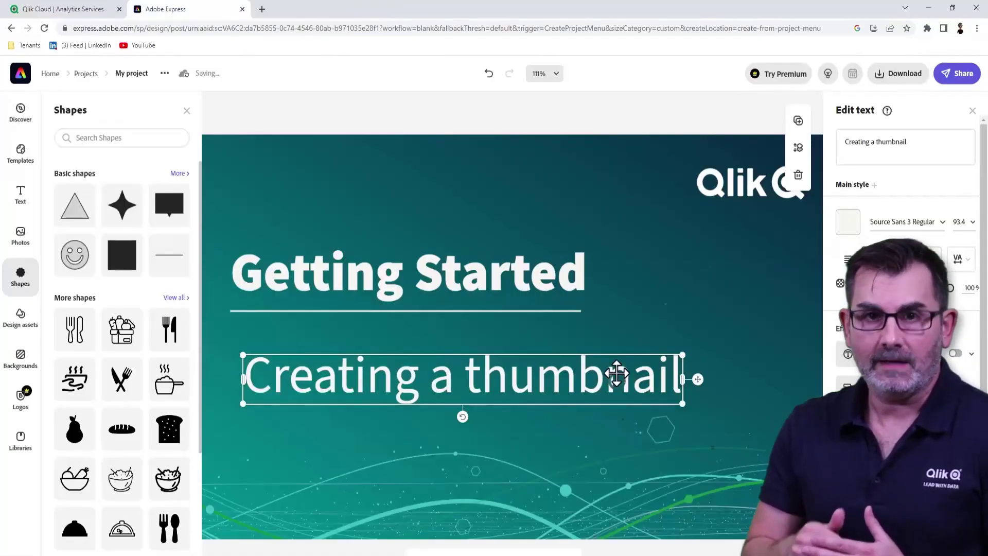
Drag the 'Creating a thumbnail' text box up beneath the Getting Started heading
{"action": "left_click_drag", "start_coordinate": [613, 375], "coordinate": [609, 353]}
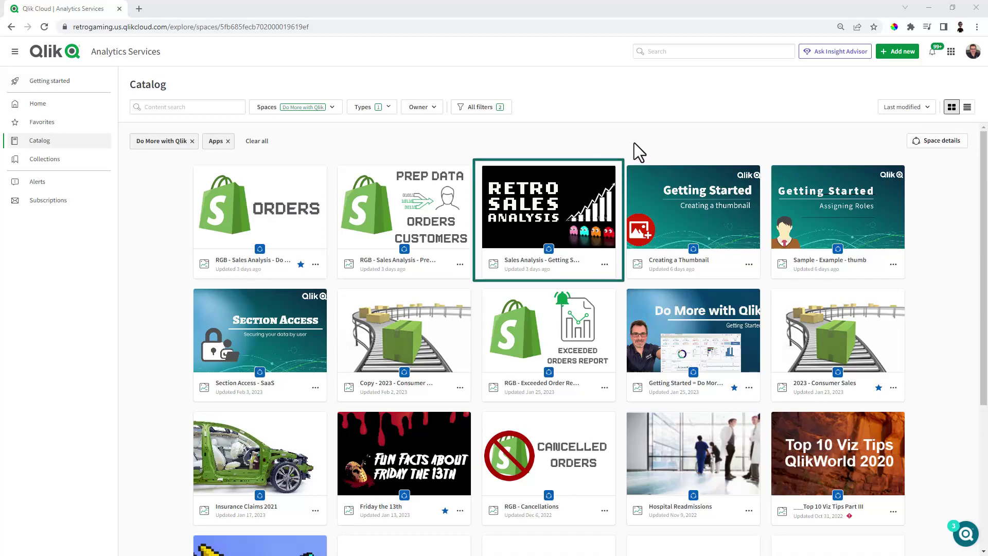
Open the Sales Analysis - Getting Started app and add a new sheet
{"action": "left_click", "coordinate": [544, 197]}
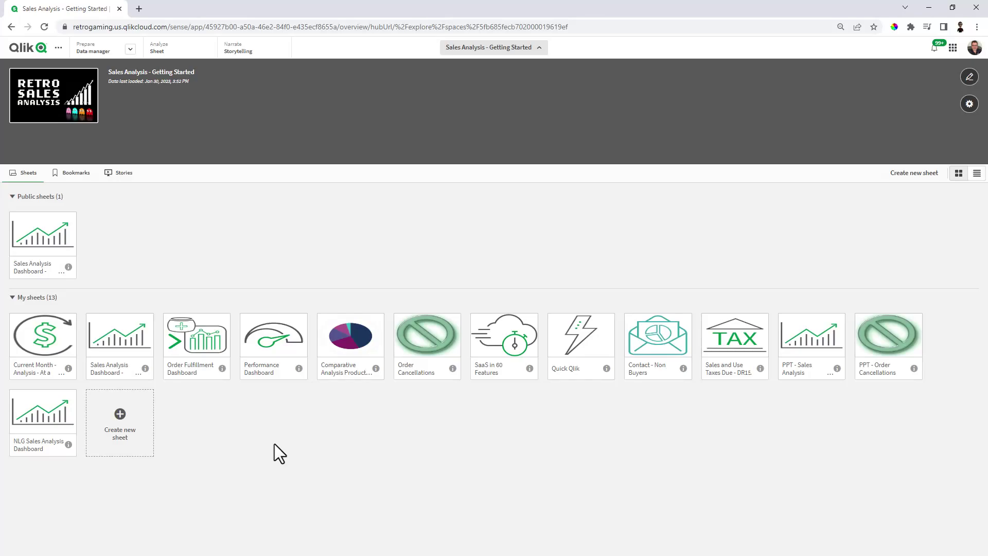
{"action": "left_click", "coordinate": [128, 426]}
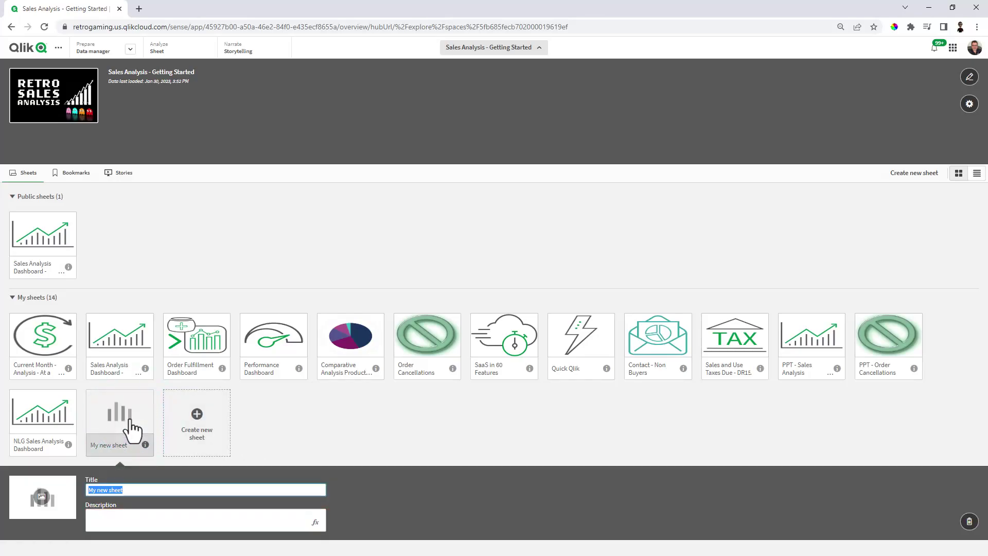
Title the new sheet 'Retro Sales Analysis', open it for editing, and enable advanced options
{"action": "type", "text": "retro Sales Analysis"}
{"action": "left_click", "coordinate": [132, 429]}
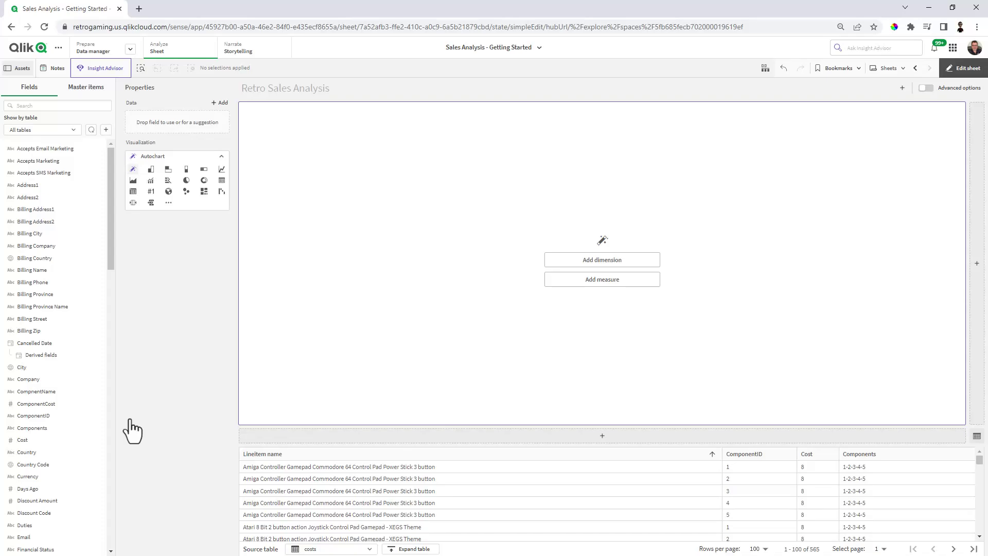
{"action": "left_click", "coordinate": [927, 88]}
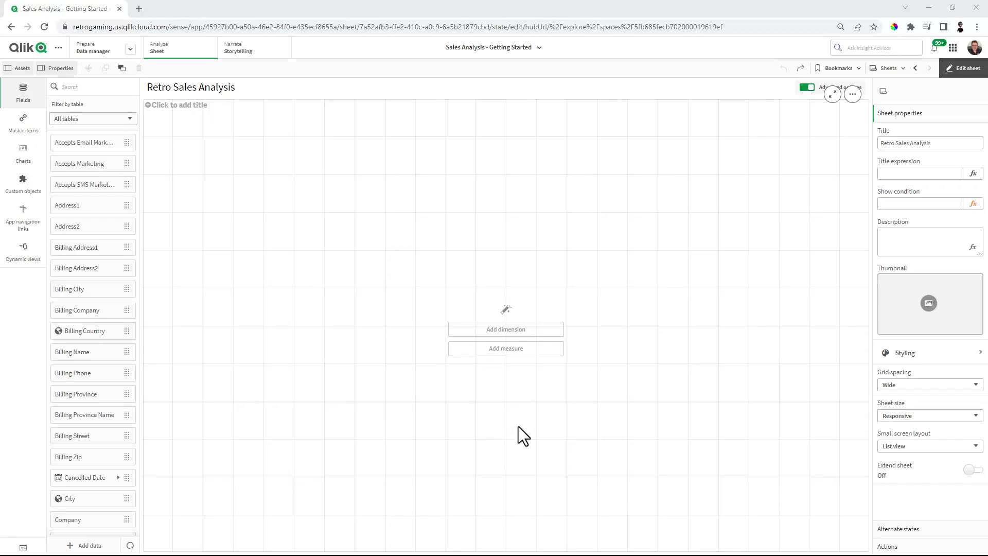
Delete the empty placeholder chart so the Retro Sales Analysis sheet is blank
{"action": "left_click", "coordinate": [518, 427]}
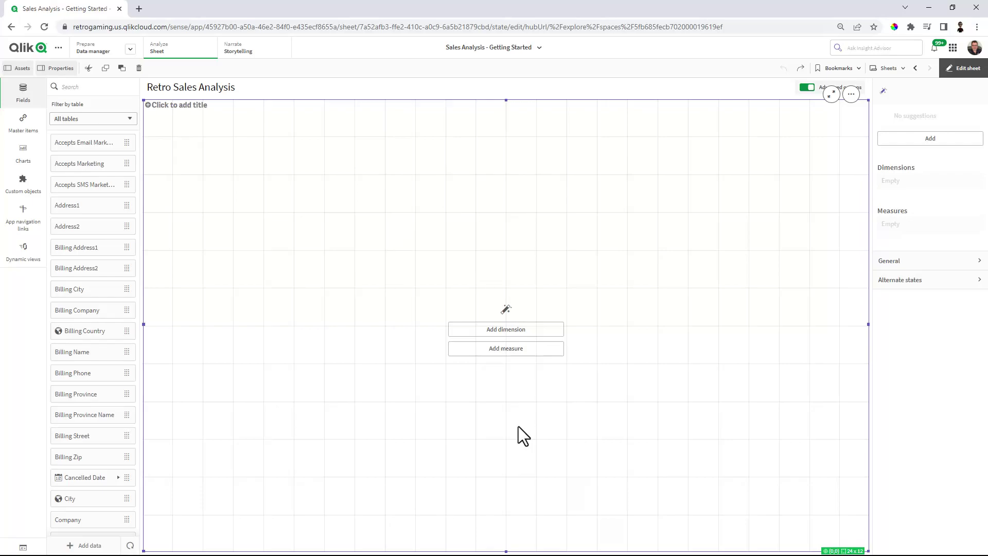
{"action": "right_click", "coordinate": [562, 395]}
{"action": "left_click", "coordinate": [579, 428]}
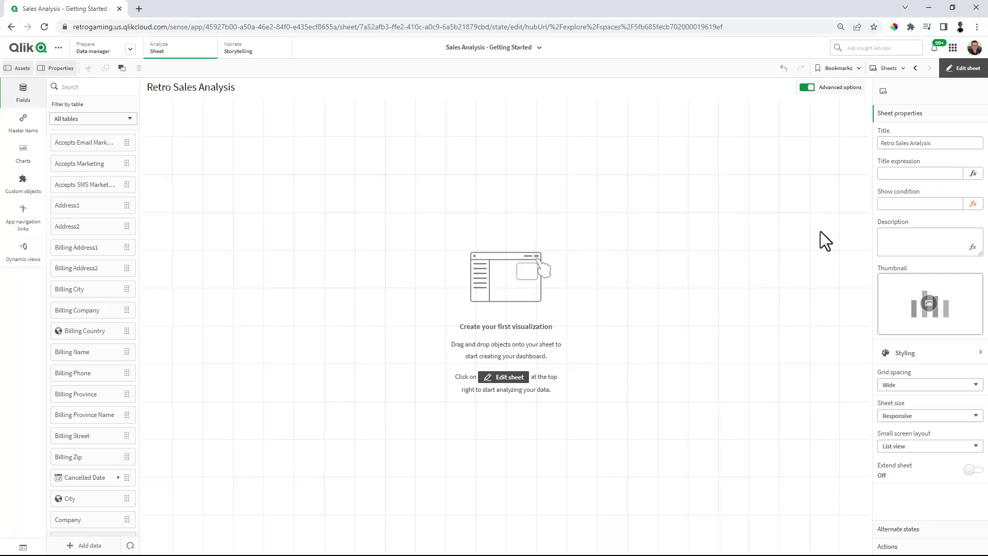
{"action": "left_click", "coordinate": [902, 143]}
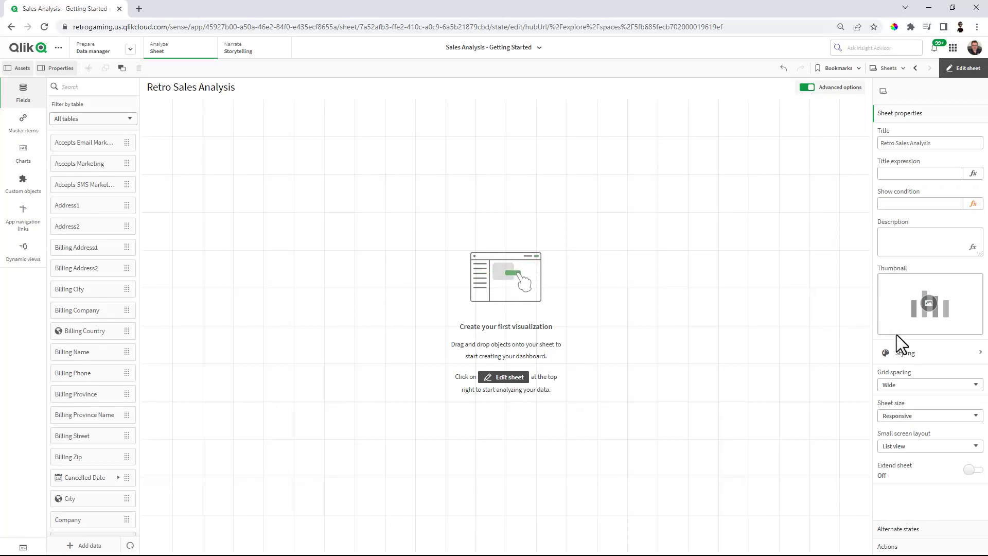
{"action": "left_click", "coordinate": [916, 356]}
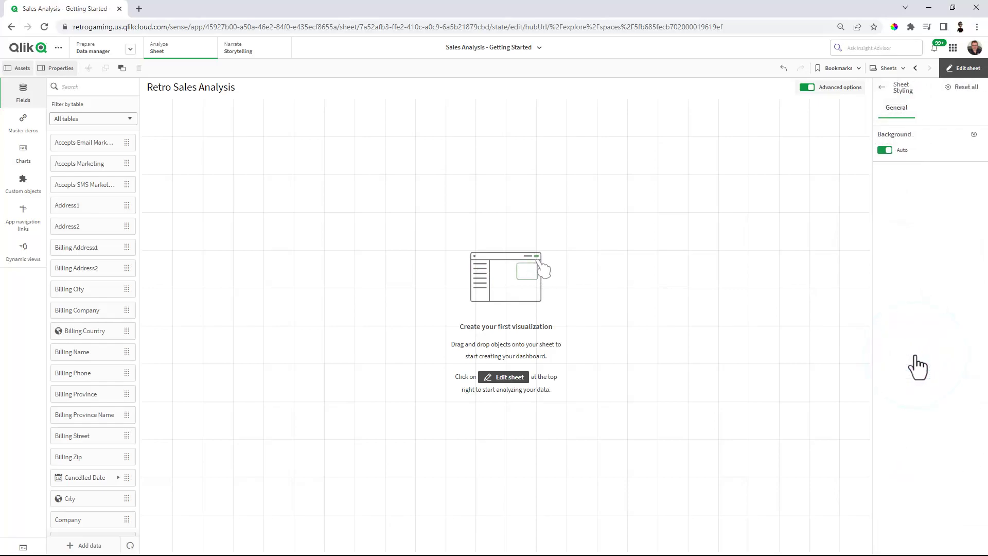
{"action": "left_click", "coordinate": [887, 151]}
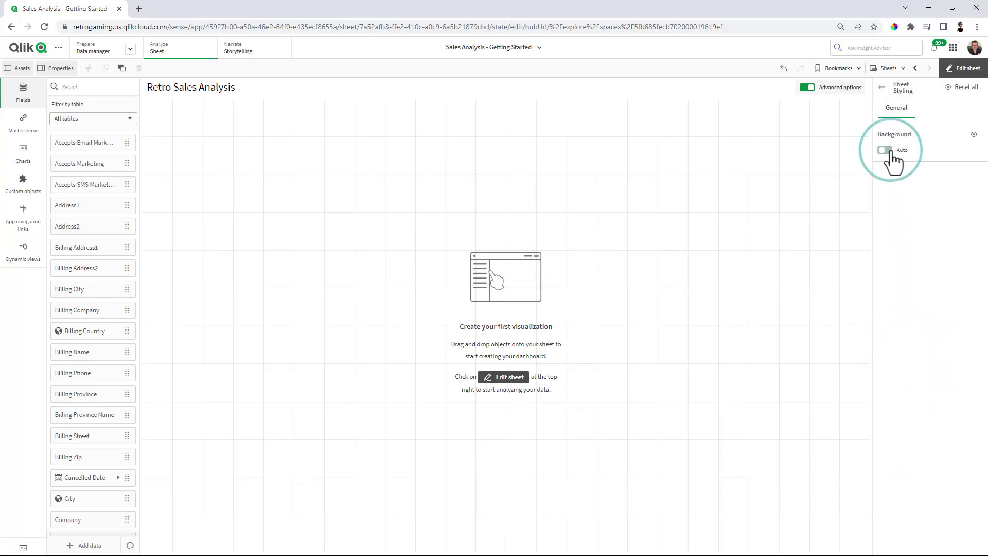
{"action": "left_click", "coordinate": [976, 188]}
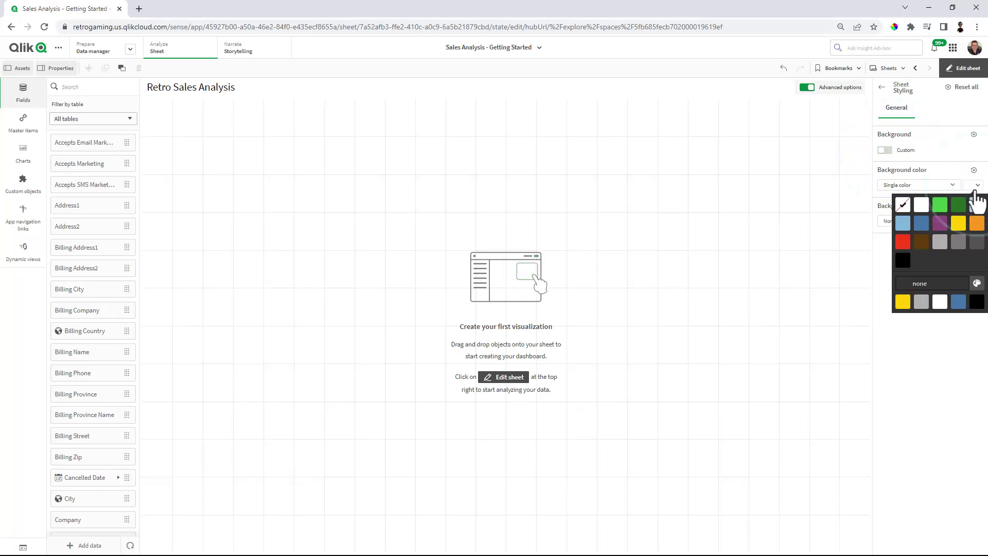
{"action": "left_click", "coordinate": [940, 206]}
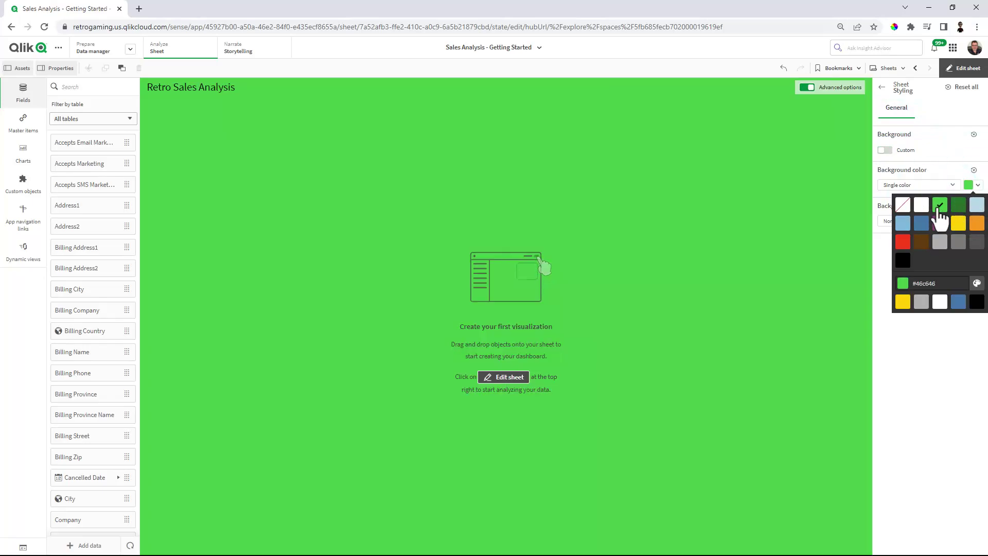
{"action": "left_click", "coordinate": [973, 170]}
{"action": "left_click", "coordinate": [954, 186]}
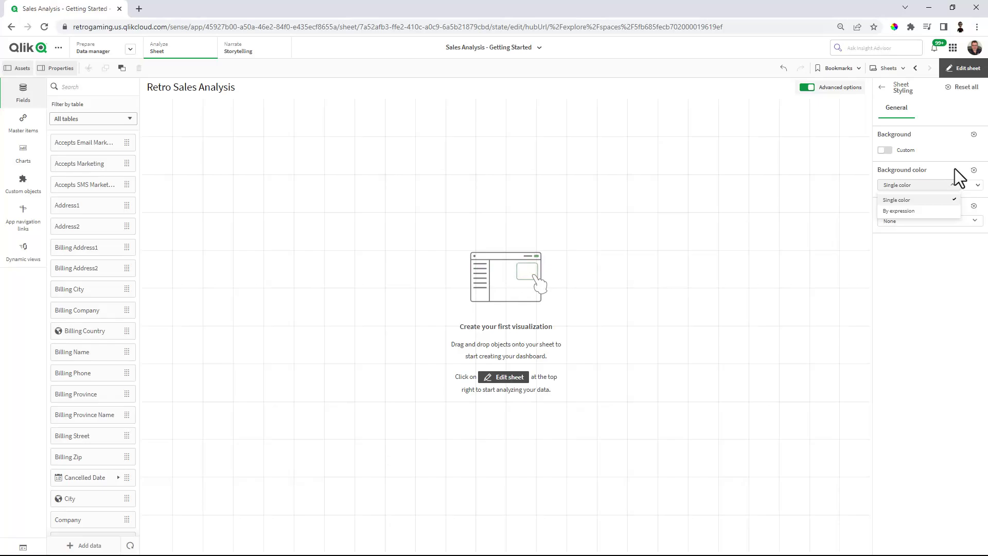
{"action": "left_click", "coordinate": [955, 168]}
{"action": "left_click", "coordinate": [973, 221]}
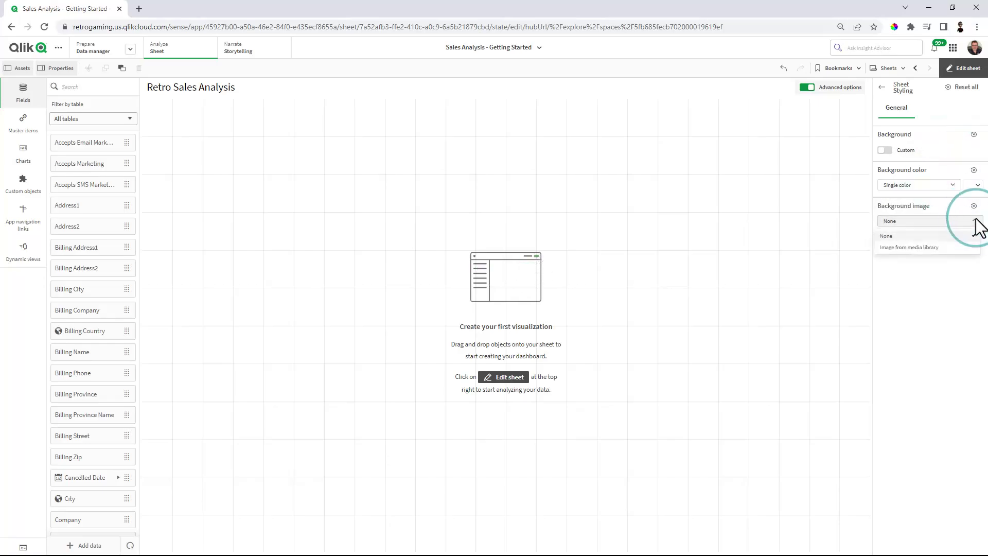
{"action": "left_click", "coordinate": [955, 247]}
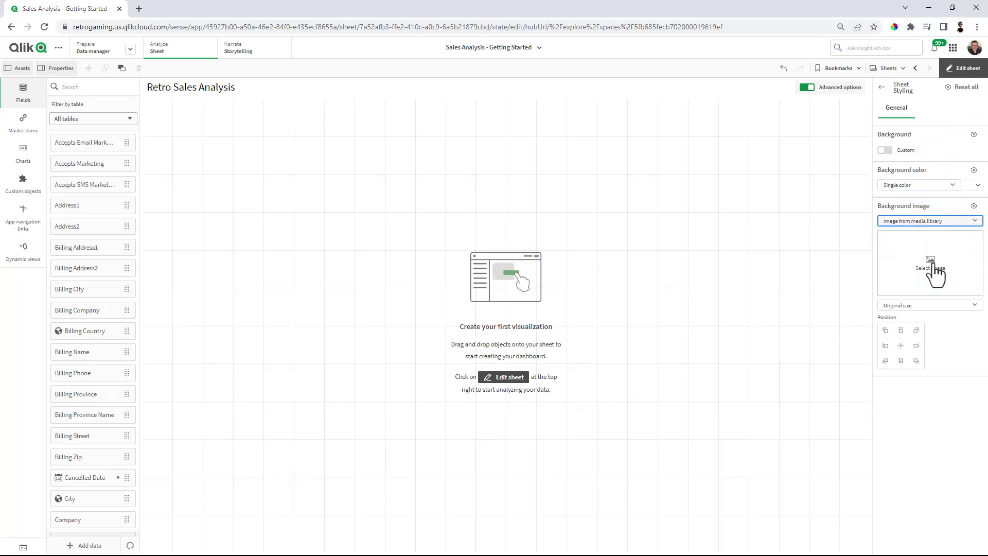
{"action": "left_click", "coordinate": [934, 268]}
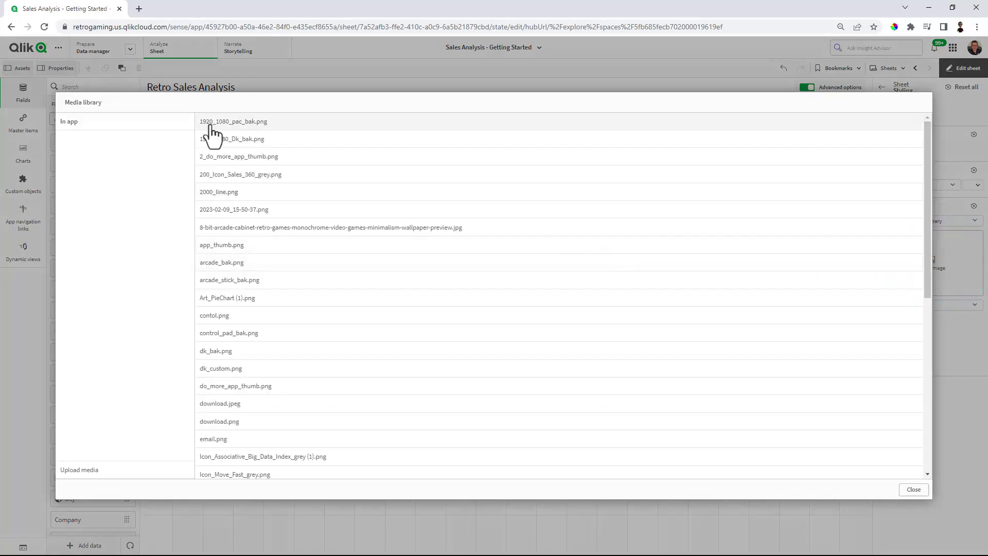
{"action": "left_click", "coordinate": [215, 122]}
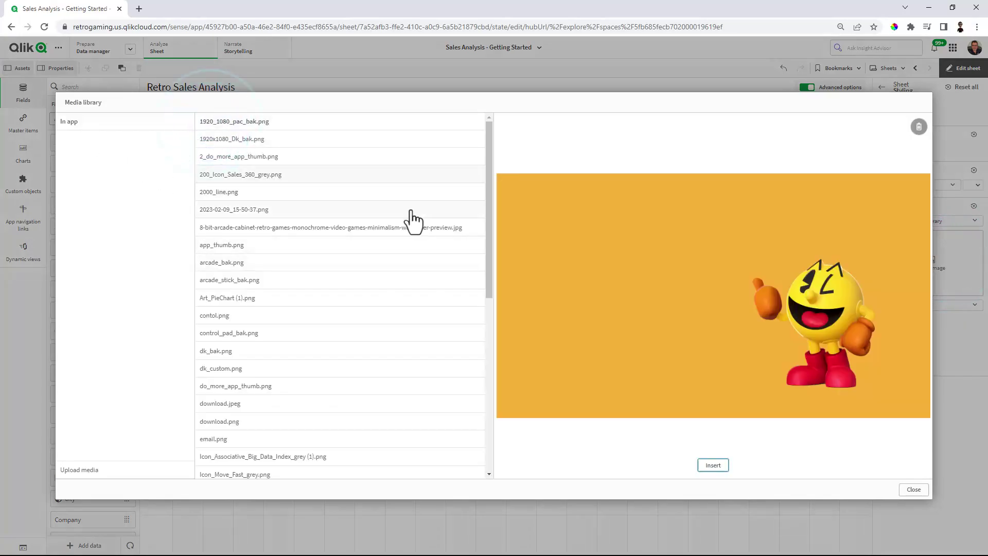
{"action": "left_click", "coordinate": [713, 466]}
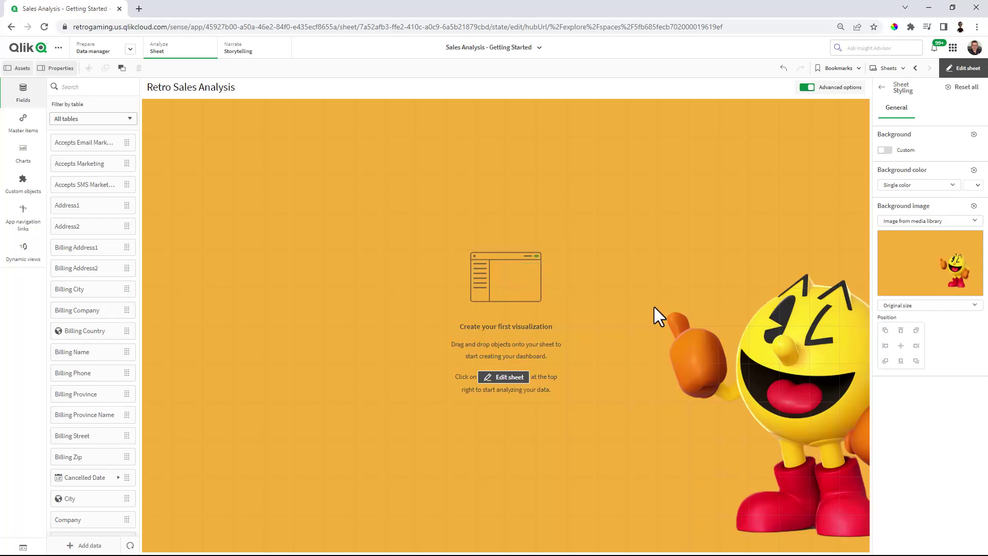
{"action": "left_click", "coordinate": [974, 205]}
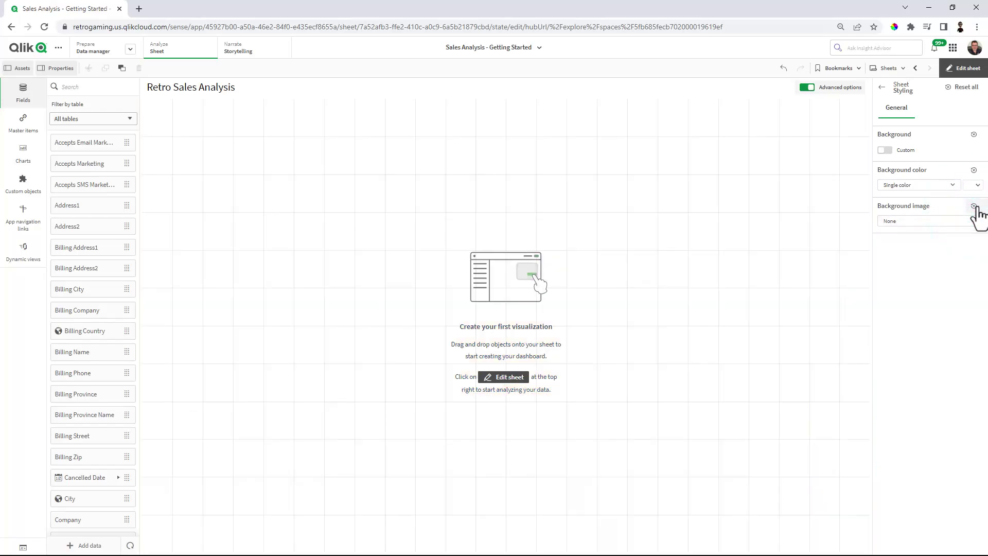
{"action": "left_click", "coordinate": [961, 89]}
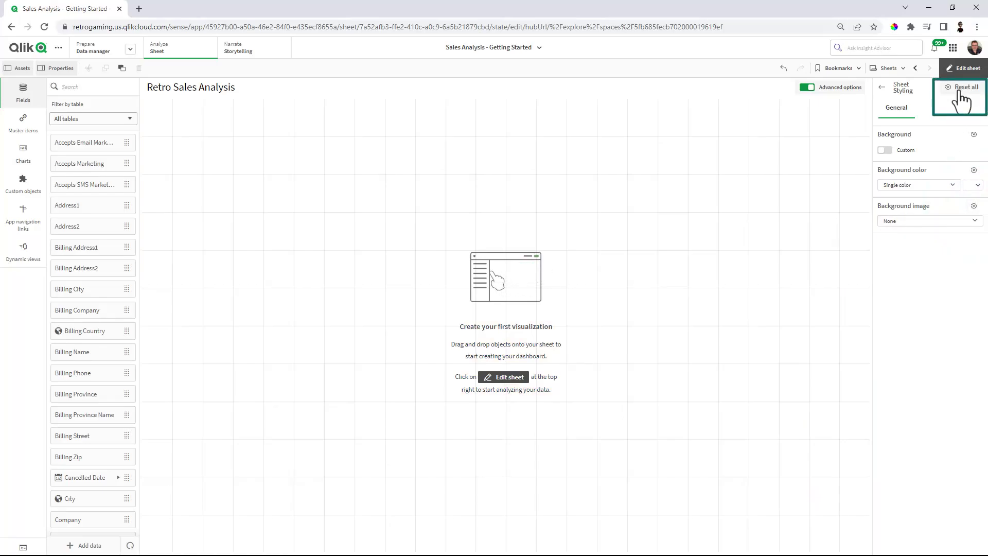
{"action": "left_click", "coordinate": [882, 88]}
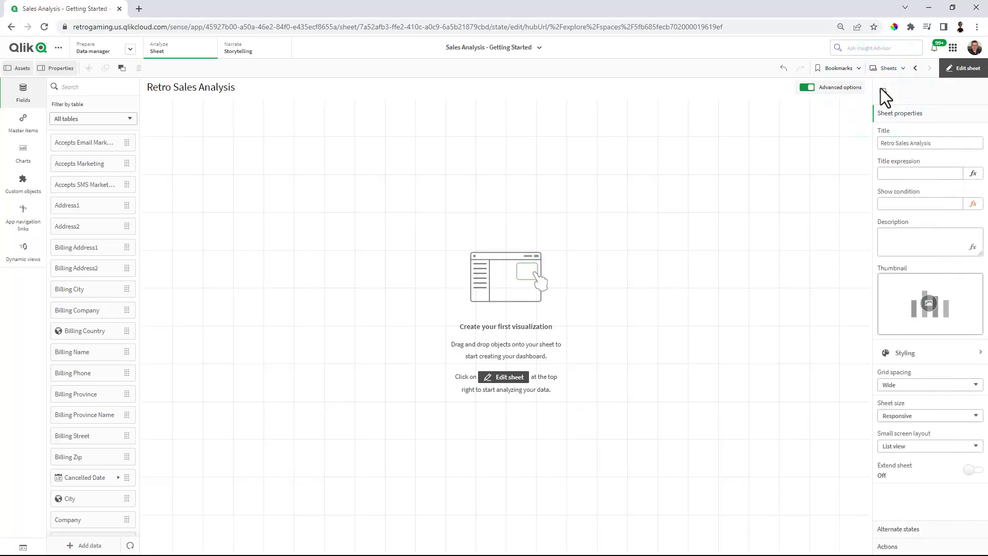
{"action": "left_click", "coordinate": [909, 387]}
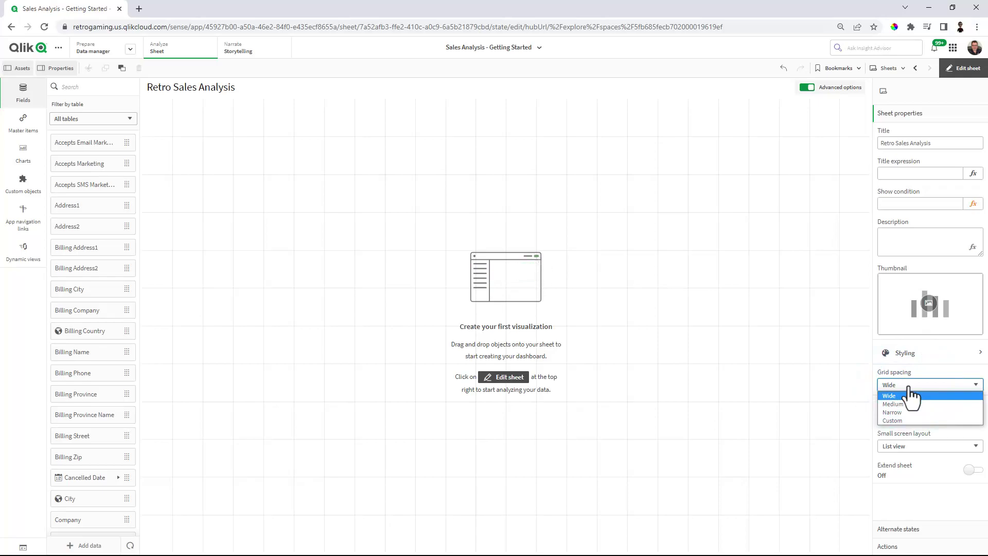
{"action": "left_click", "coordinate": [912, 403]}
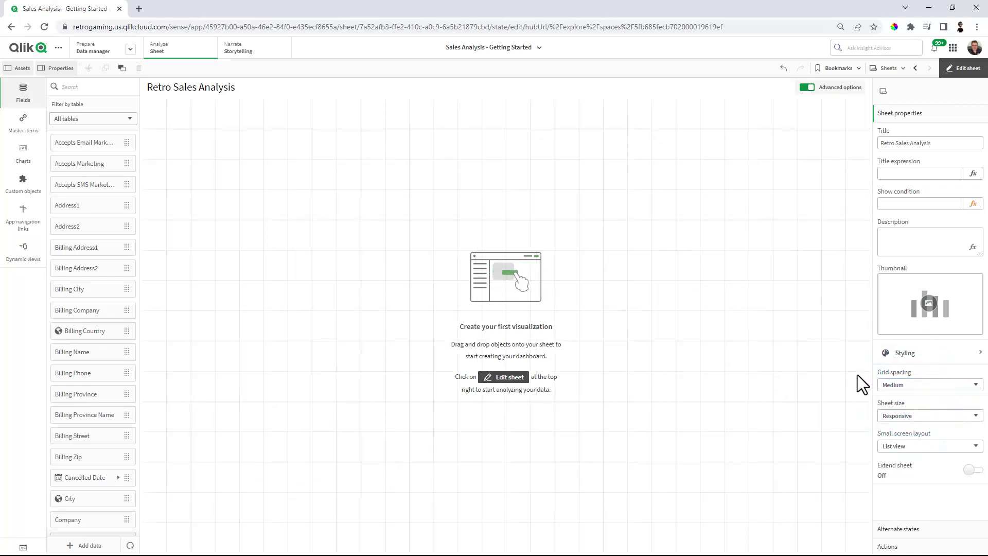
{"action": "left_click", "coordinate": [893, 383]}
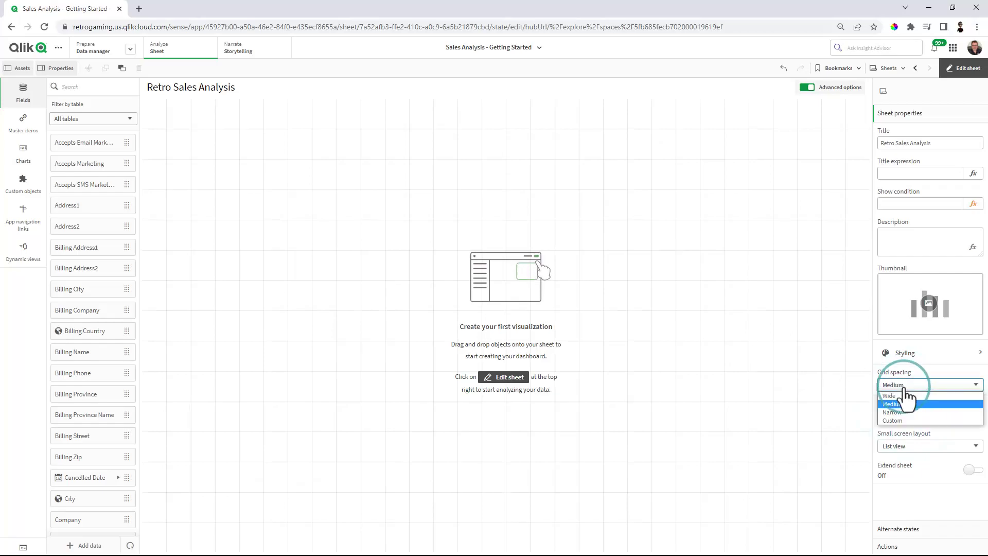
{"action": "left_click", "coordinate": [903, 413]}
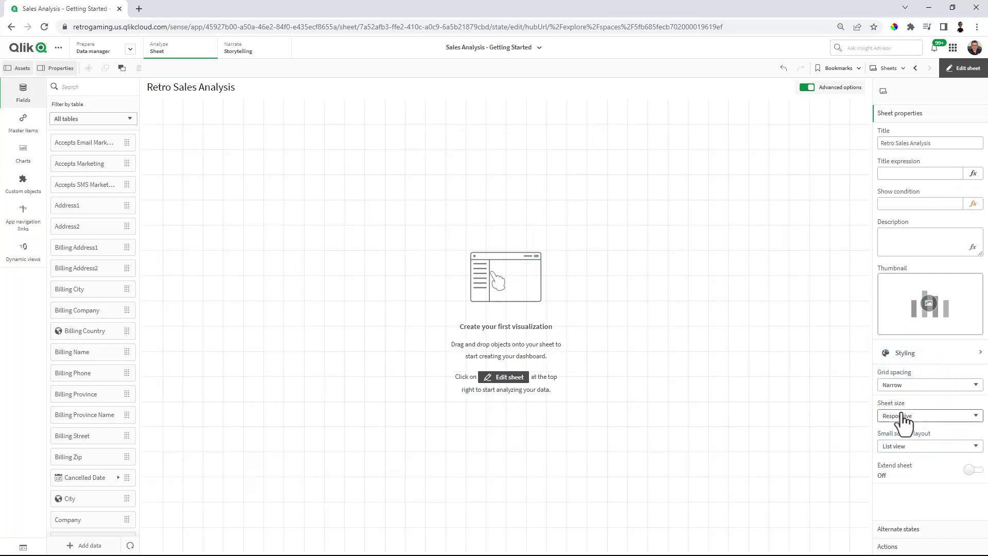
{"action": "left_click", "coordinate": [914, 387]}
{"action": "left_click", "coordinate": [910, 421]}
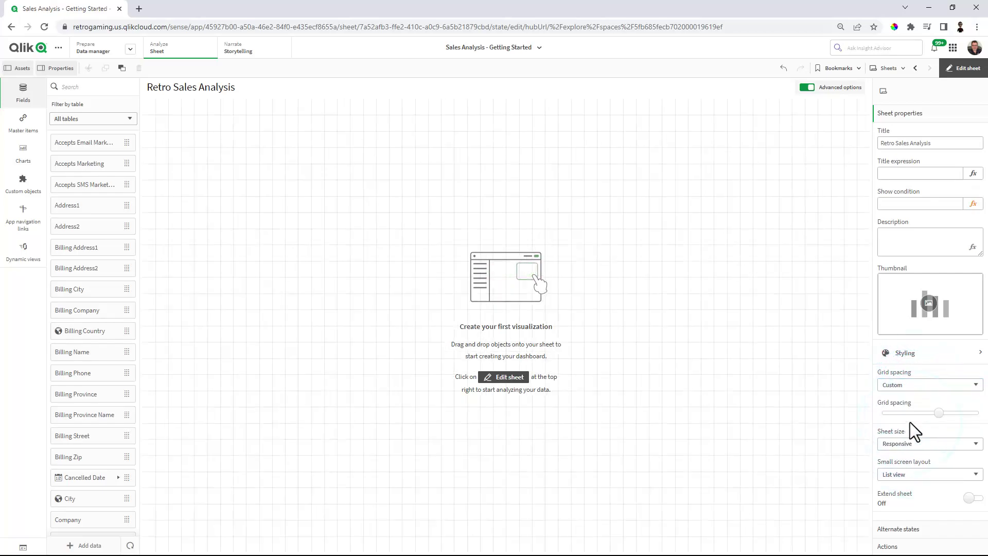
{"action": "left_click", "coordinate": [931, 413]}
{"action": "left_click_drag", "start_coordinate": [932, 414], "coordinate": [959, 415]}
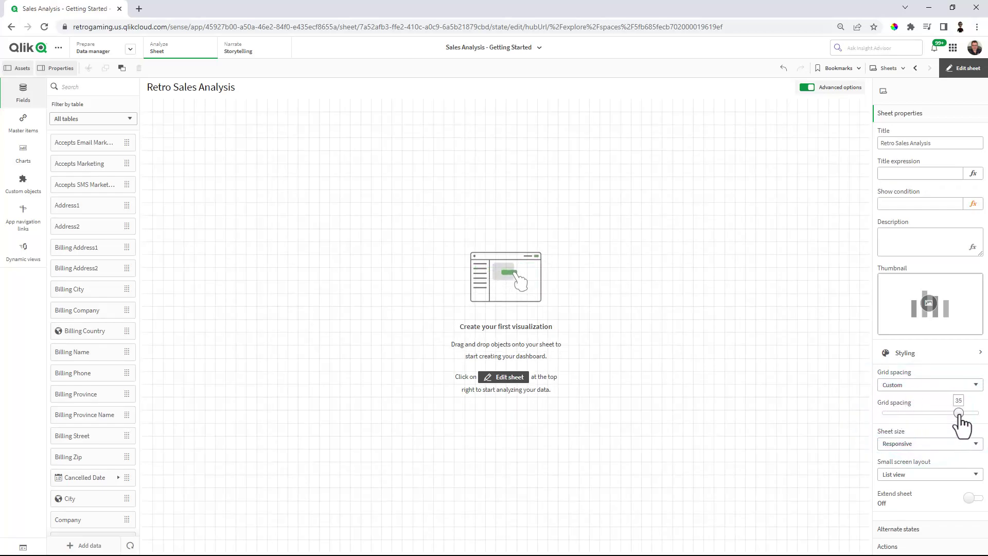
{"action": "left_click_drag", "start_coordinate": [959, 414], "coordinate": [942, 414]}
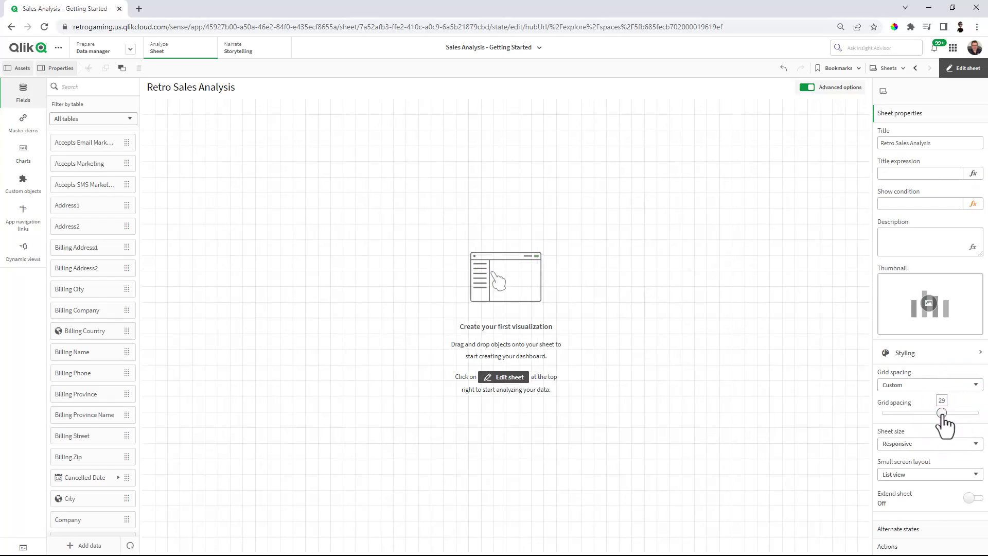
{"action": "left_click", "coordinate": [929, 387]}
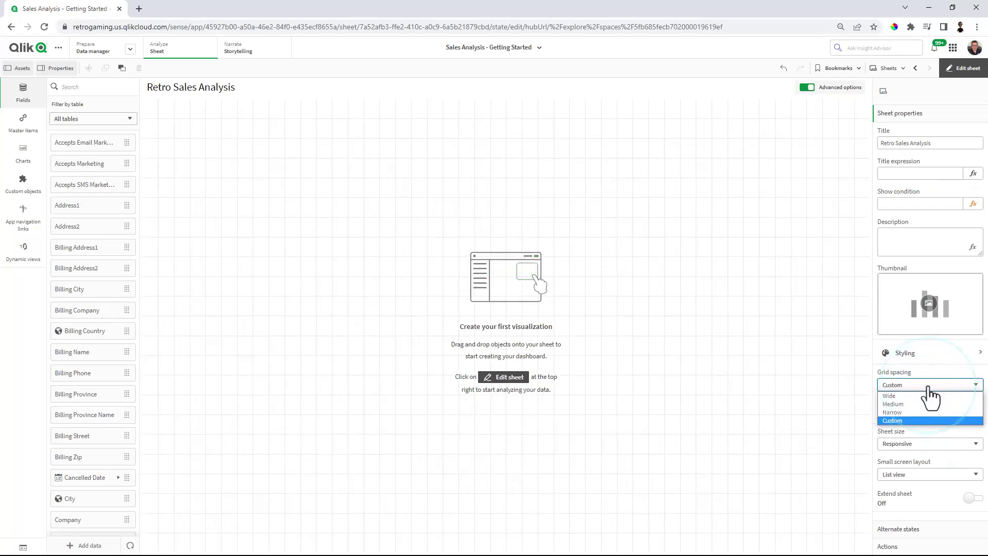
{"action": "left_click", "coordinate": [926, 405]}
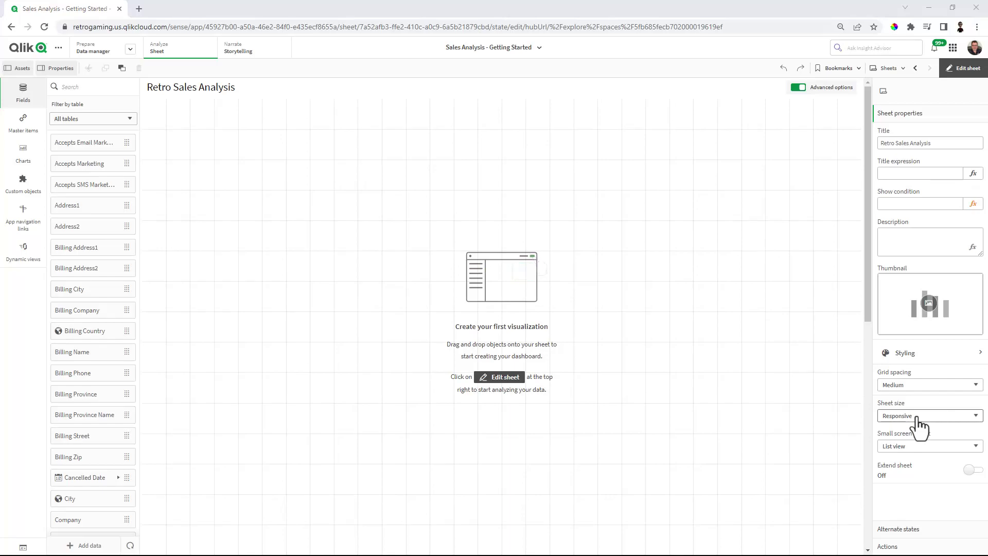
{"action": "left_click", "coordinate": [918, 418]}
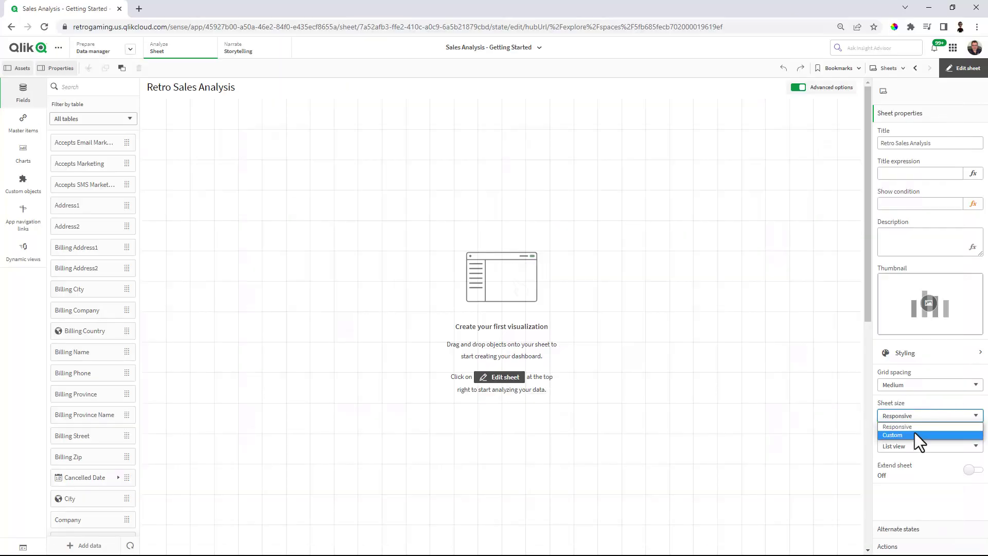
{"action": "left_click", "coordinate": [916, 435]}
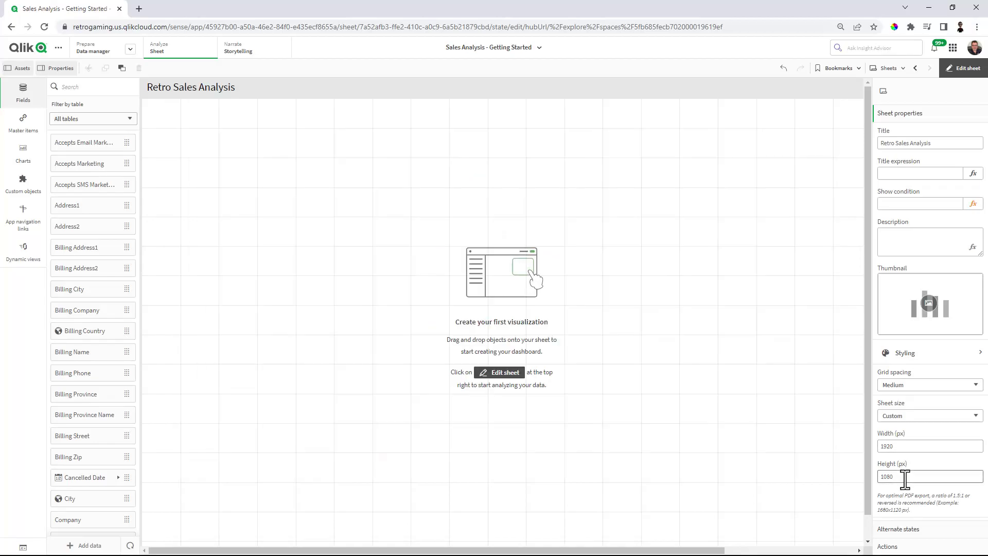
{"action": "left_click", "coordinate": [914, 415]}
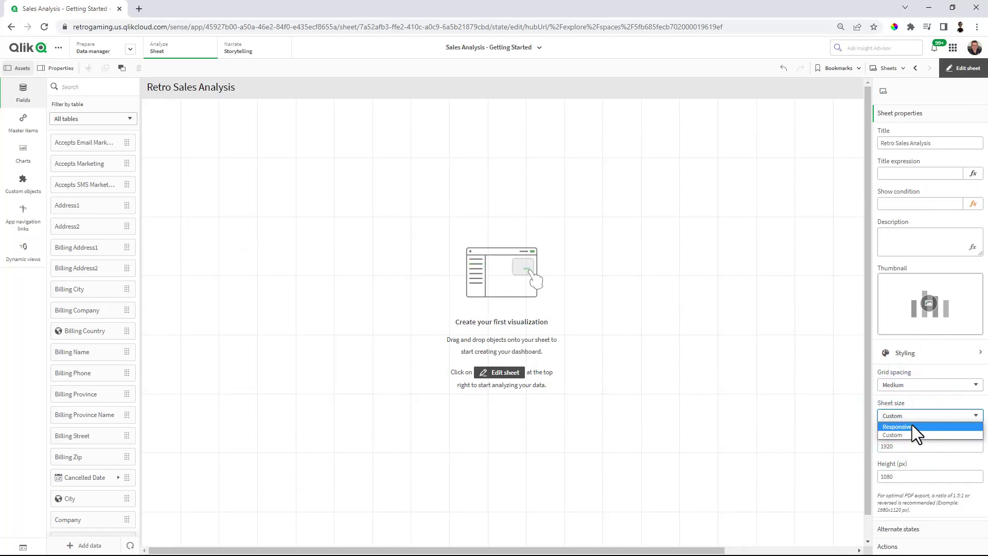
{"action": "left_click", "coordinate": [912, 426]}
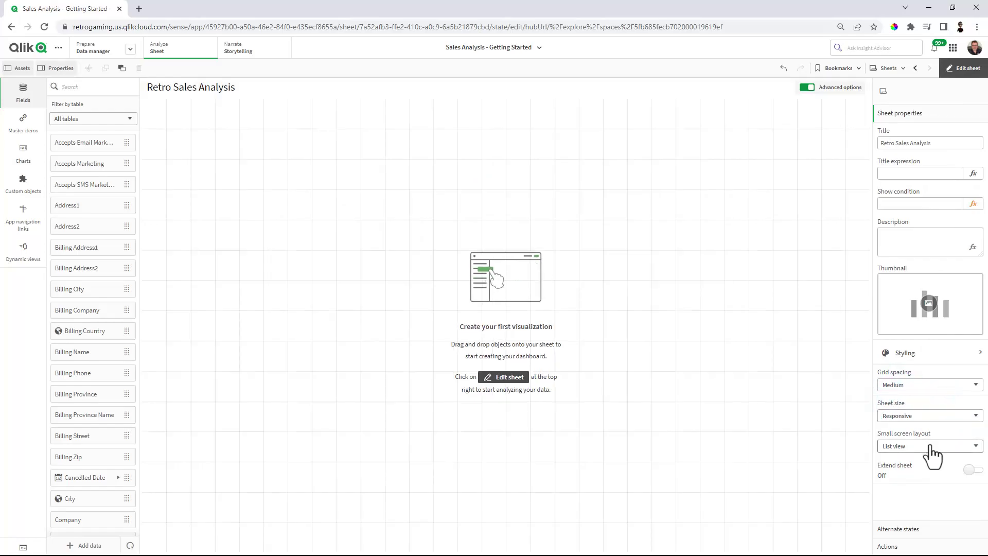
{"action": "left_click", "coordinate": [931, 447]}
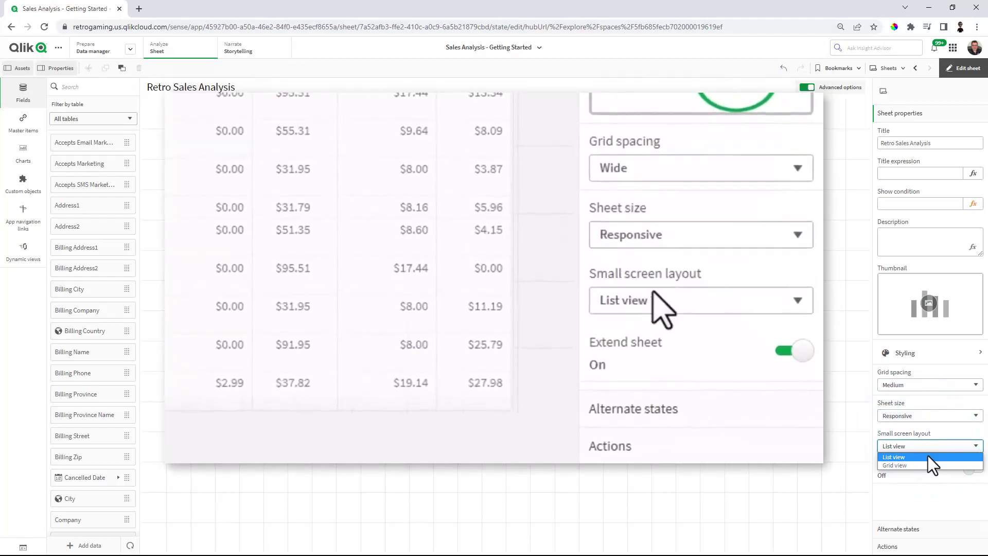
{"action": "left_click", "coordinate": [947, 431]}
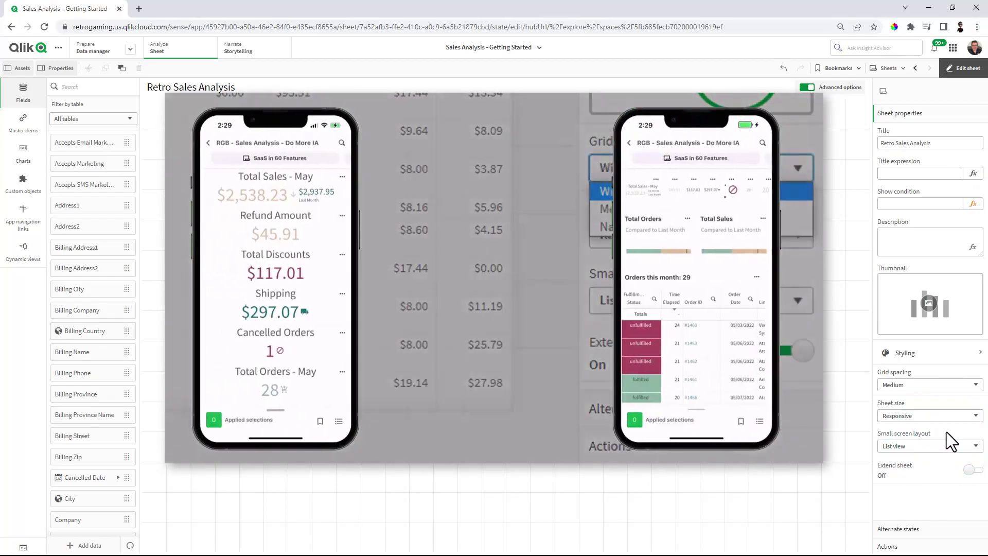
{"action": "left_click", "coordinate": [940, 447]}
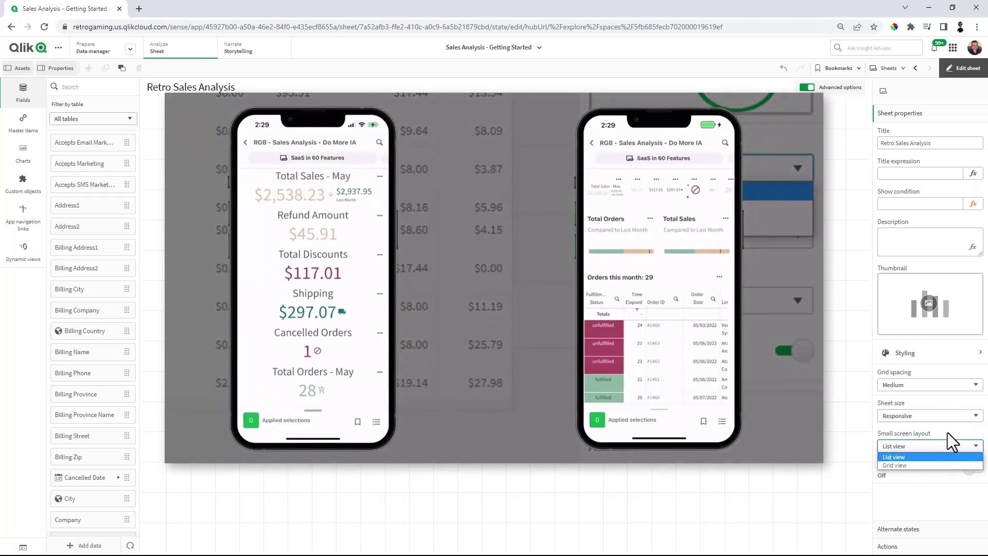
{"action": "left_click", "coordinate": [947, 432]}
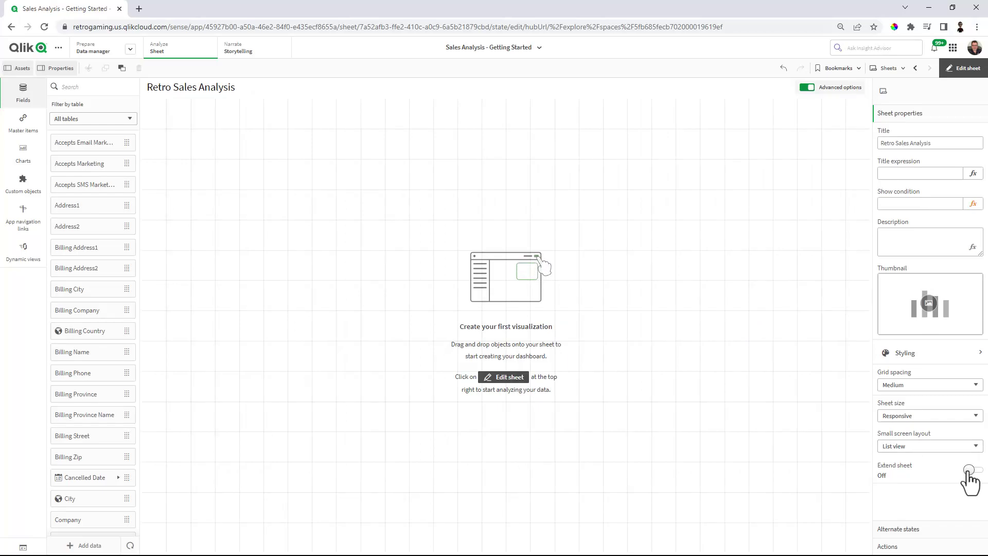
{"action": "left_click", "coordinate": [970, 470]}
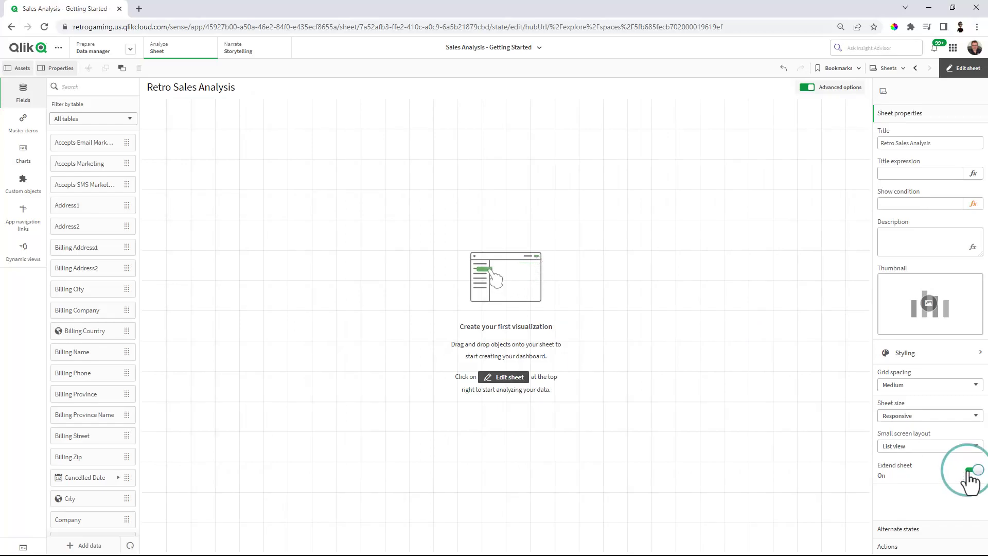
{"action": "left_click", "coordinate": [506, 545]}
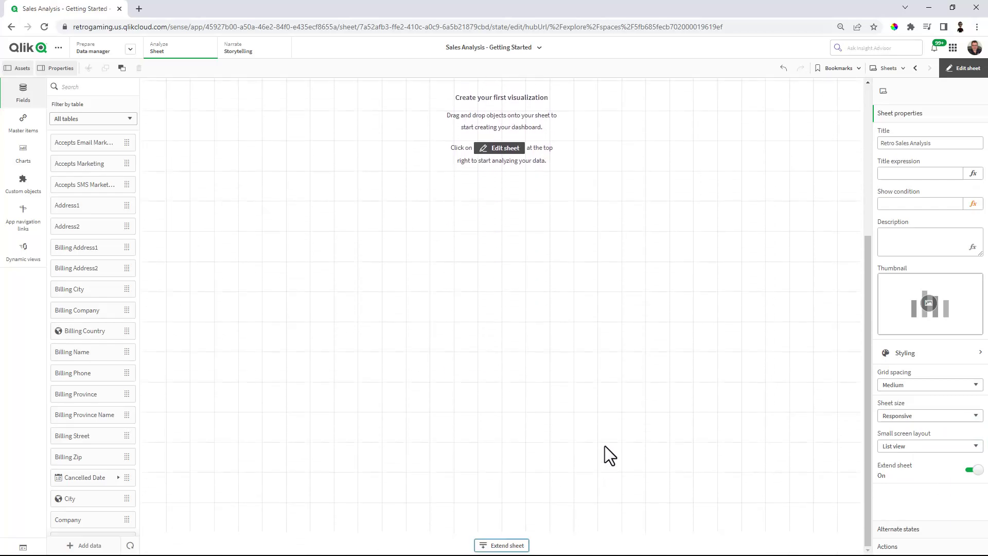
{"action": "left_click", "coordinate": [502, 545]}
{"action": "scroll", "coordinate": [677, 415], "scroll_direction": "up", "scroll_amount": 5}
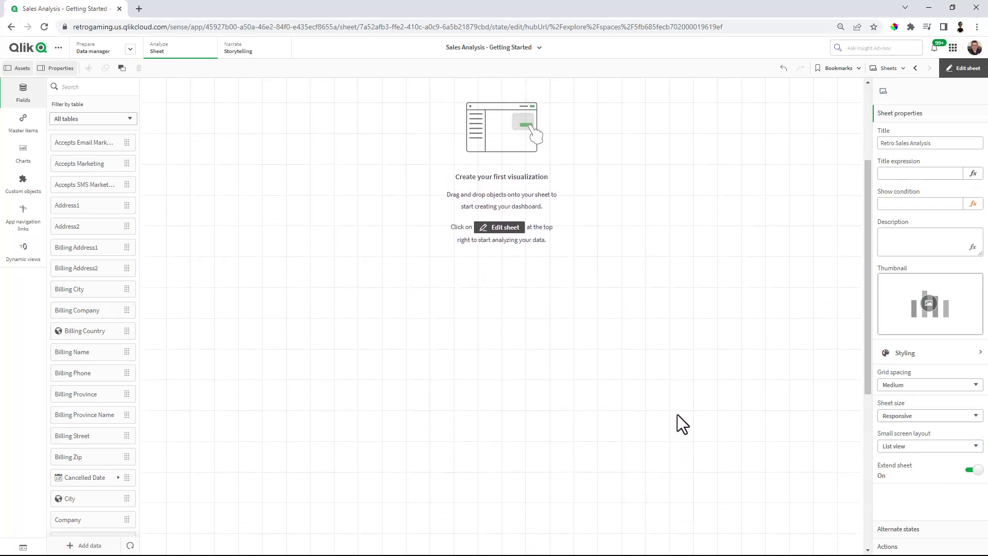
{"action": "scroll", "coordinate": [675, 414], "scroll_direction": "down", "scroll_amount": 5}
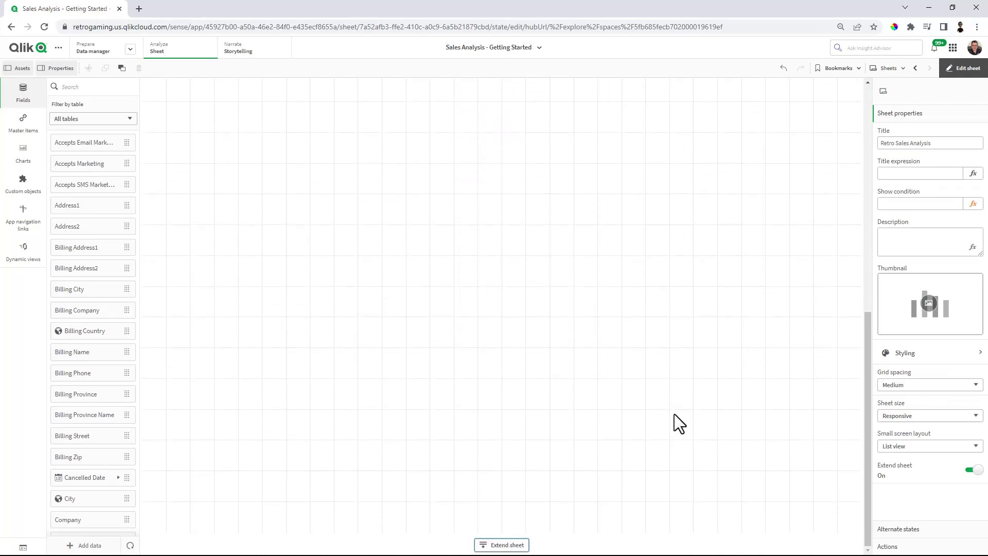
{"action": "scroll", "coordinate": [675, 414], "scroll_direction": "up", "scroll_amount": 5}
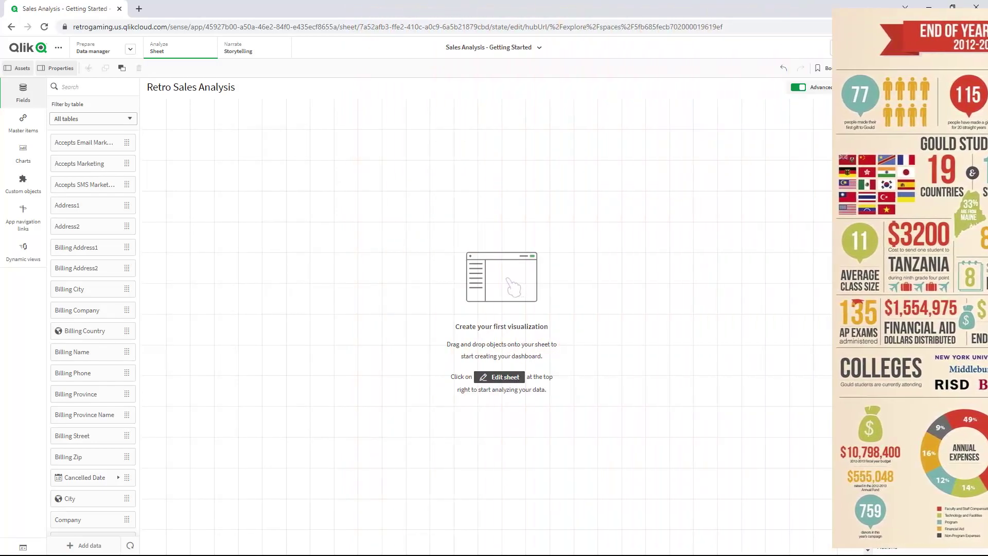
{"action": "left_click", "coordinate": [973, 470]}
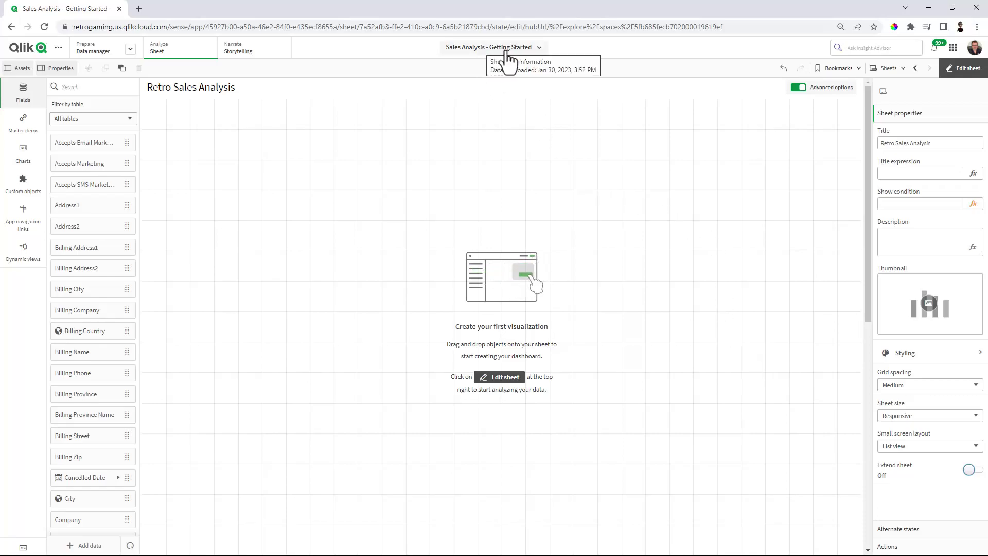
Confirm the app title and description in the app info panel, then bring up app options
{"action": "left_click", "coordinate": [539, 50]}
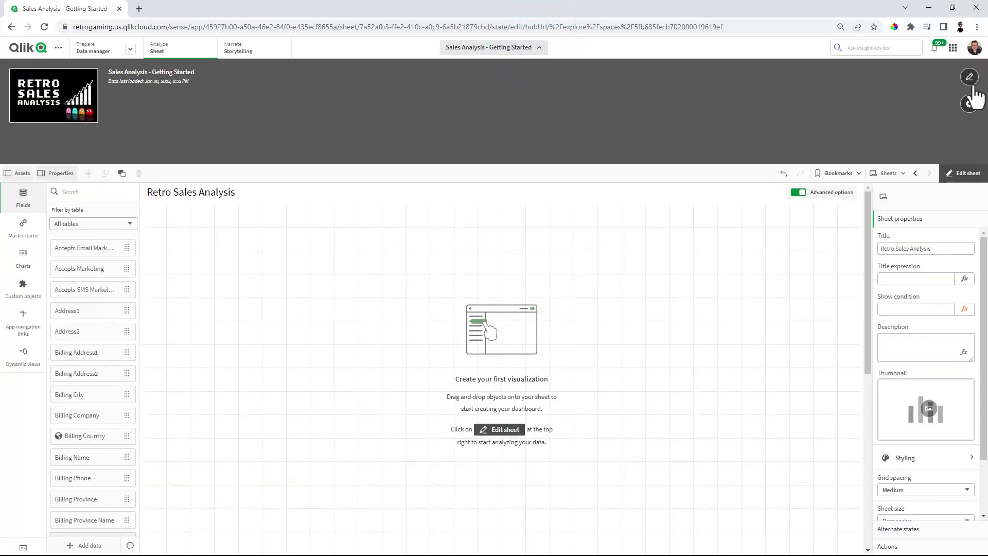
{"action": "left_click", "coordinate": [970, 76]}
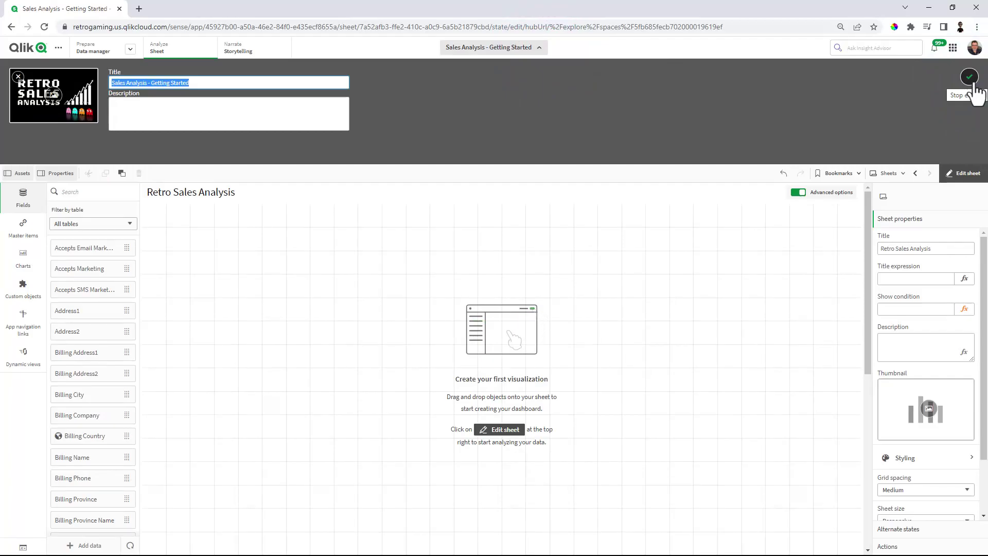
{"action": "left_click", "coordinate": [973, 84]}
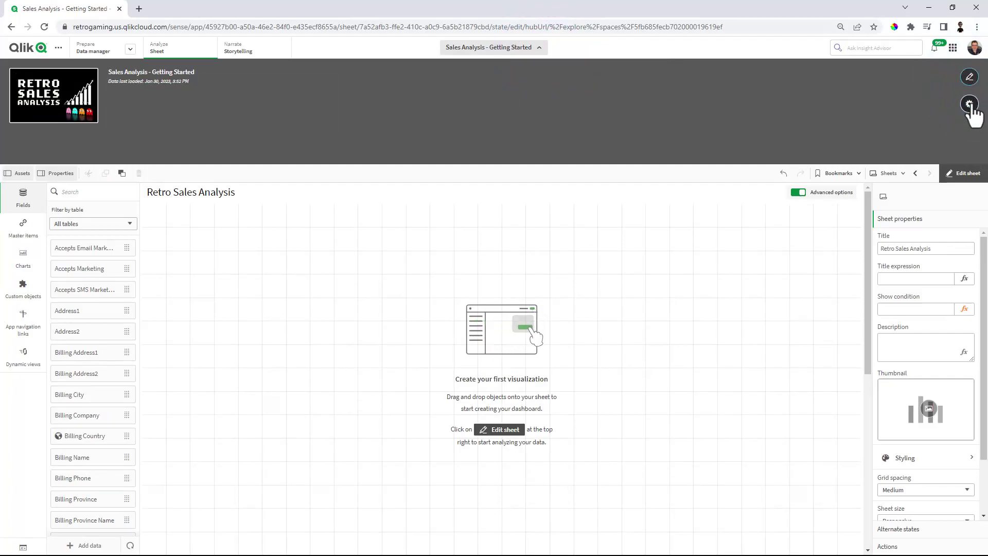
{"action": "left_click", "coordinate": [971, 105]}
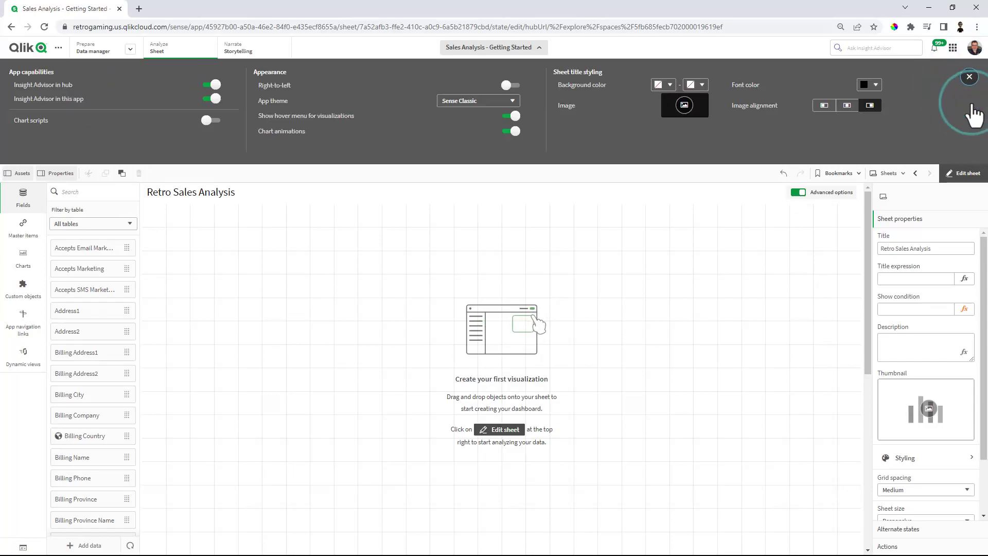
{"action": "left_click", "coordinate": [514, 101]}
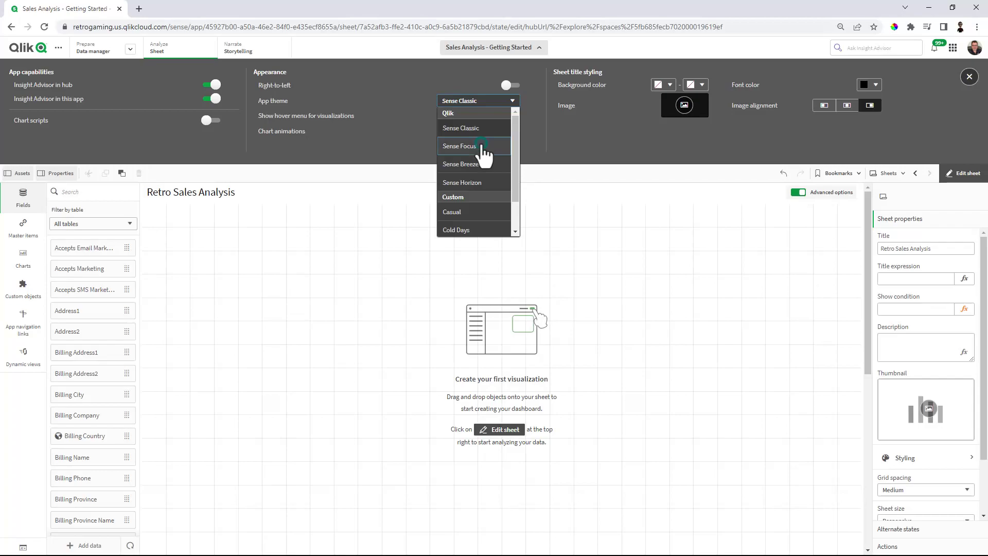
{"action": "left_click", "coordinate": [482, 154]}
{"action": "left_click", "coordinate": [512, 102]}
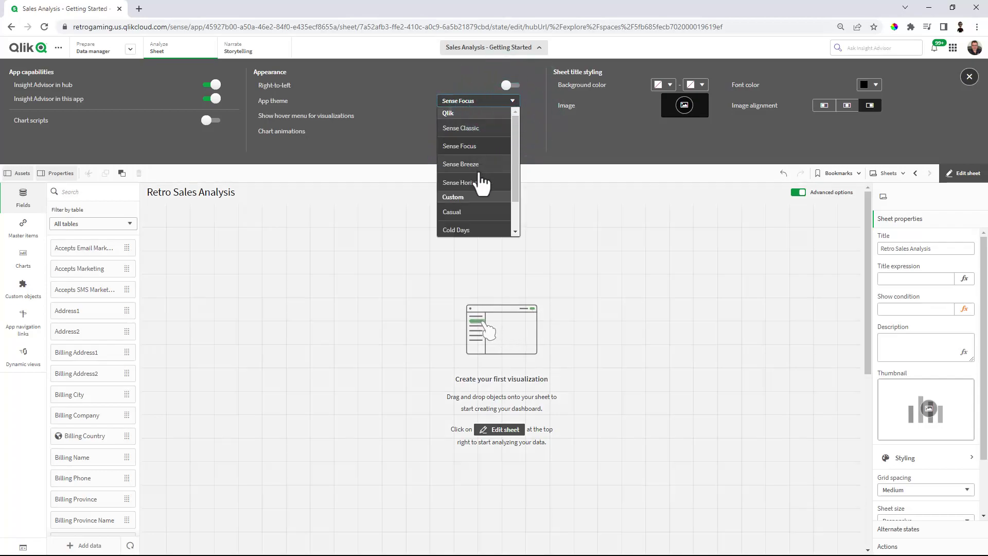
{"action": "left_click", "coordinate": [477, 209]}
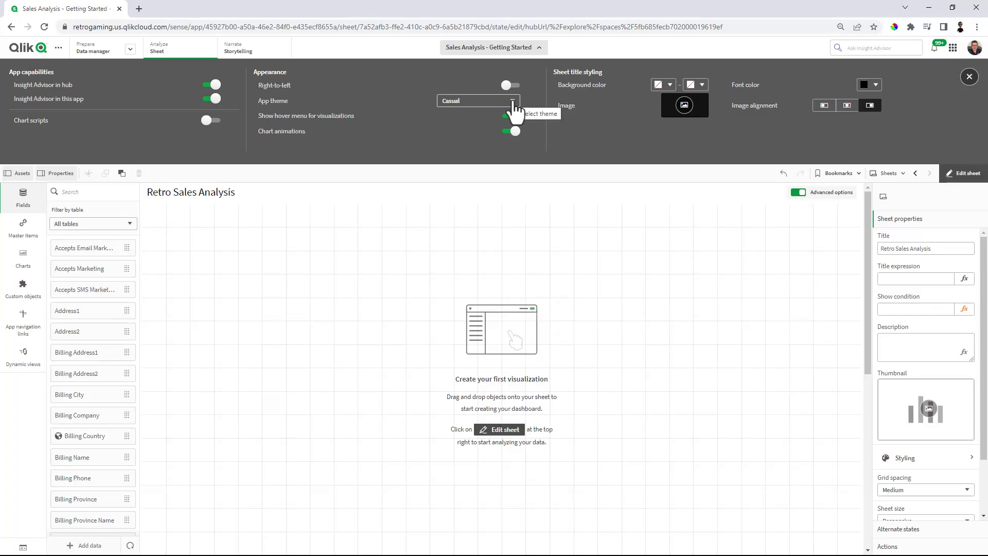
{"action": "left_click", "coordinate": [513, 103]}
{"action": "left_click", "coordinate": [486, 152]}
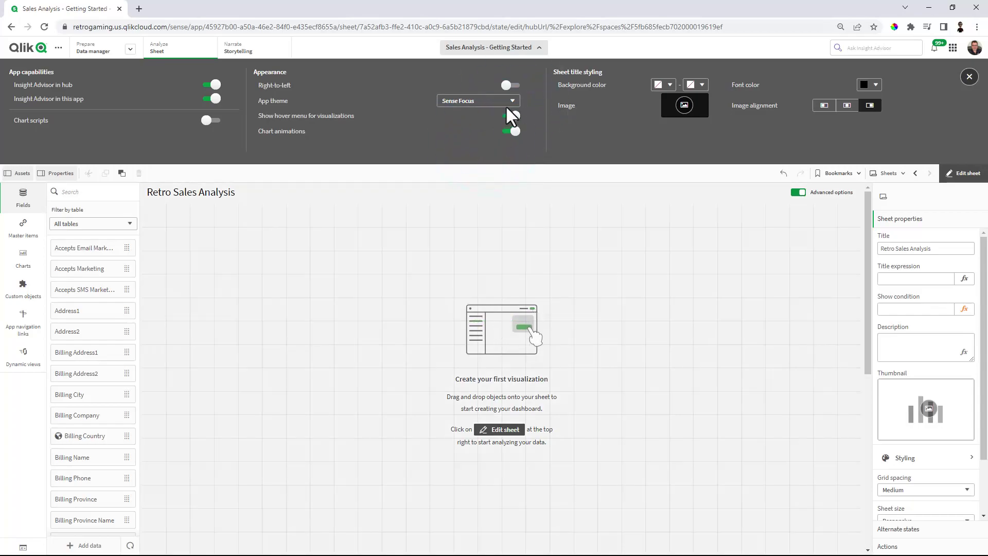
{"action": "left_click", "coordinate": [506, 105]}
{"action": "left_click", "coordinate": [490, 170]}
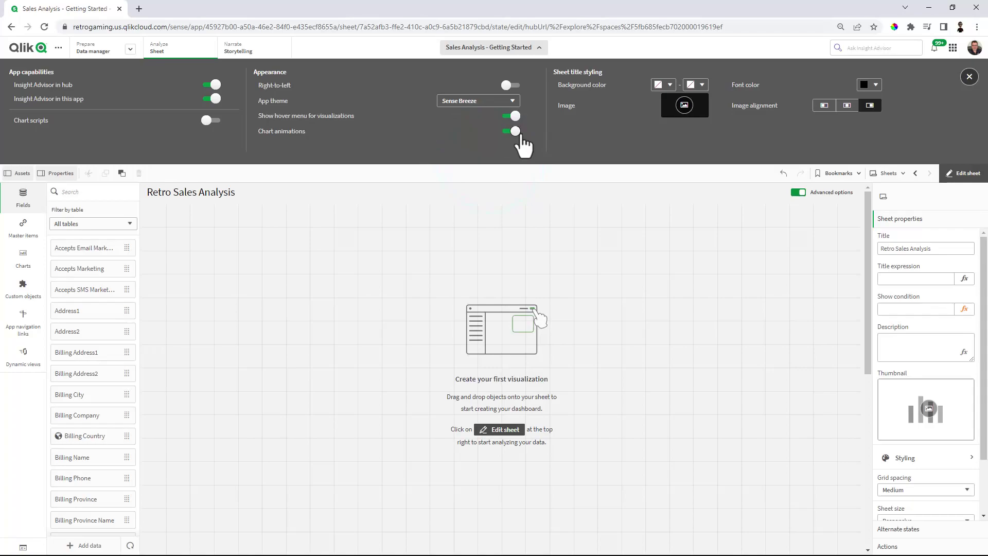
{"action": "left_click", "coordinate": [511, 102]}
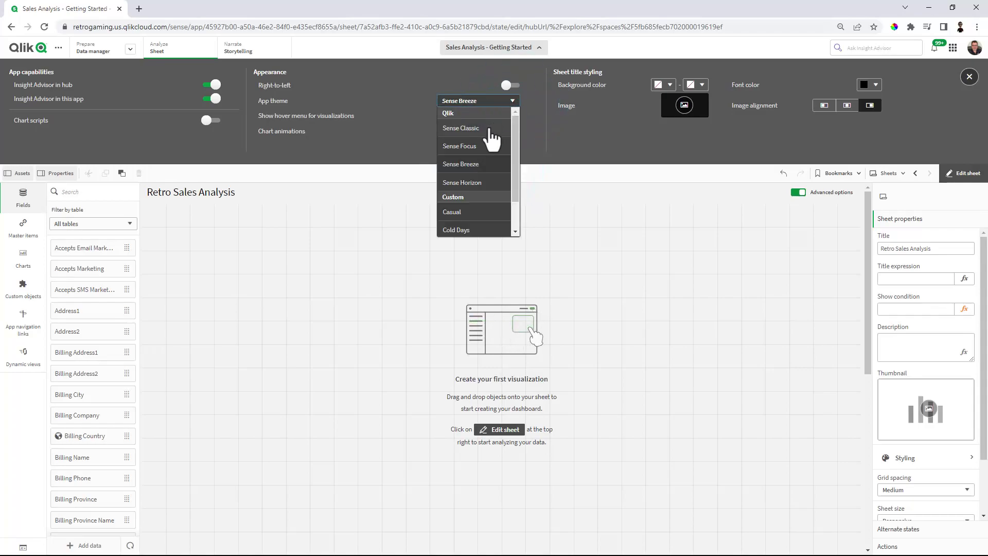
{"action": "left_click", "coordinate": [461, 129]}
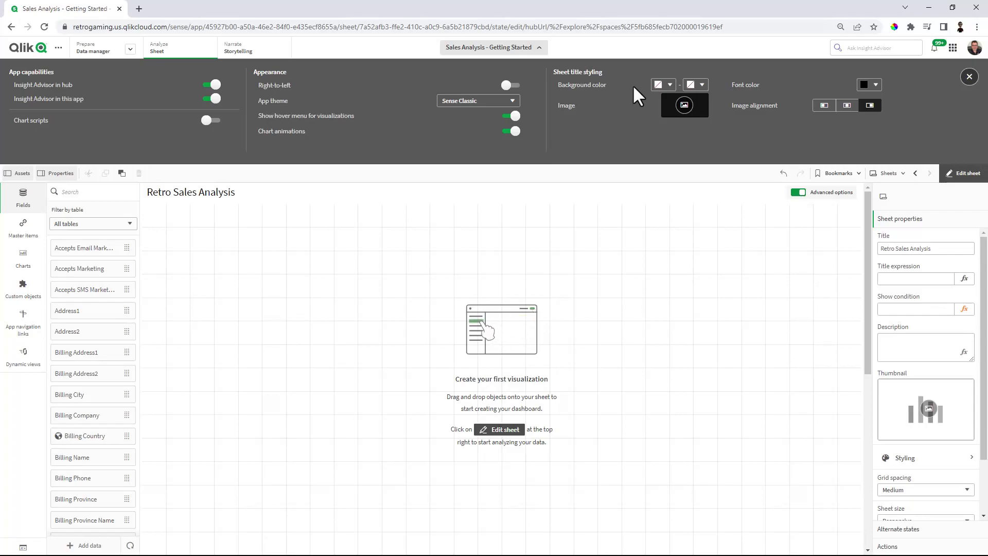
Give the sheet title bar a light-blue #b6d7ea background fading to white
{"action": "left_click", "coordinate": [670, 86]}
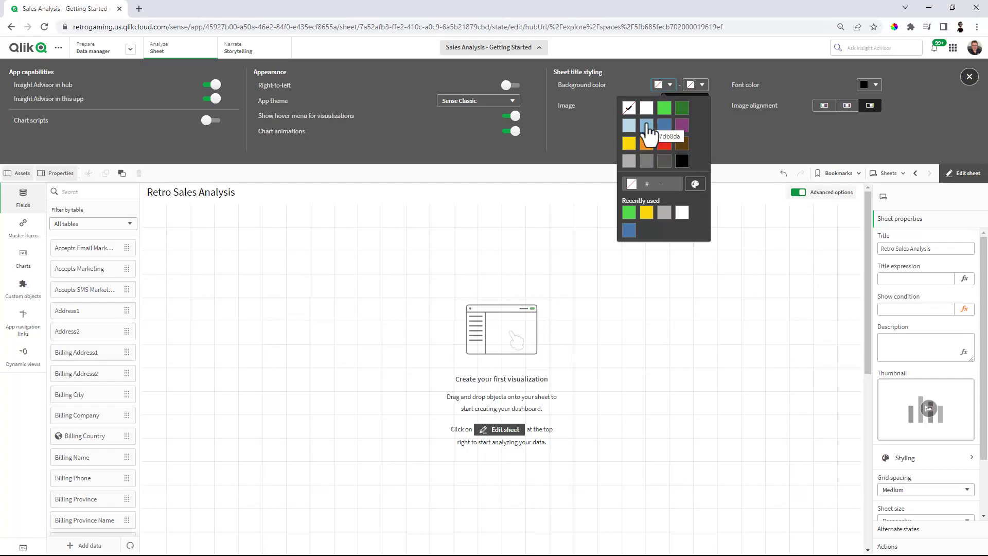
{"action": "left_click", "coordinate": [648, 126]}
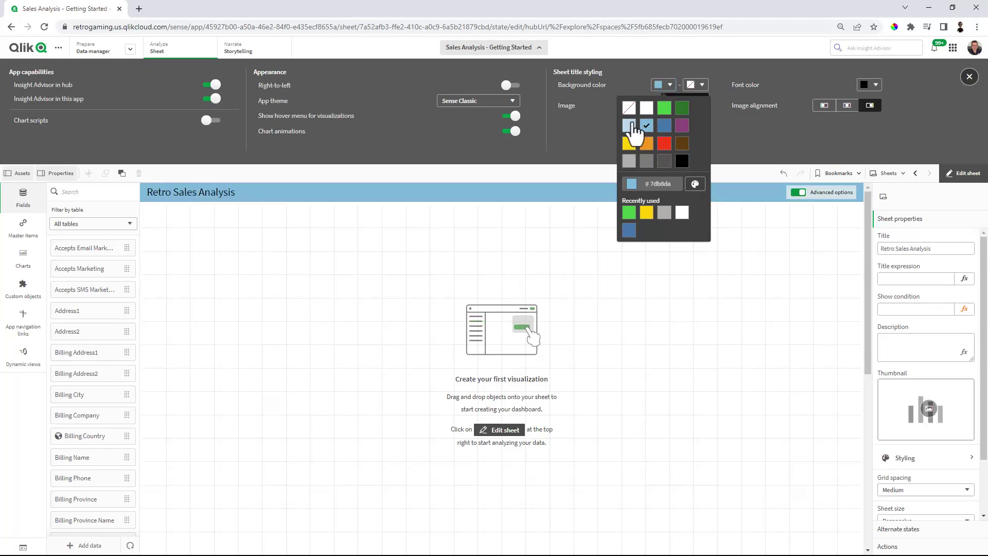
{"action": "left_click", "coordinate": [630, 125]}
{"action": "left_click", "coordinate": [699, 86]}
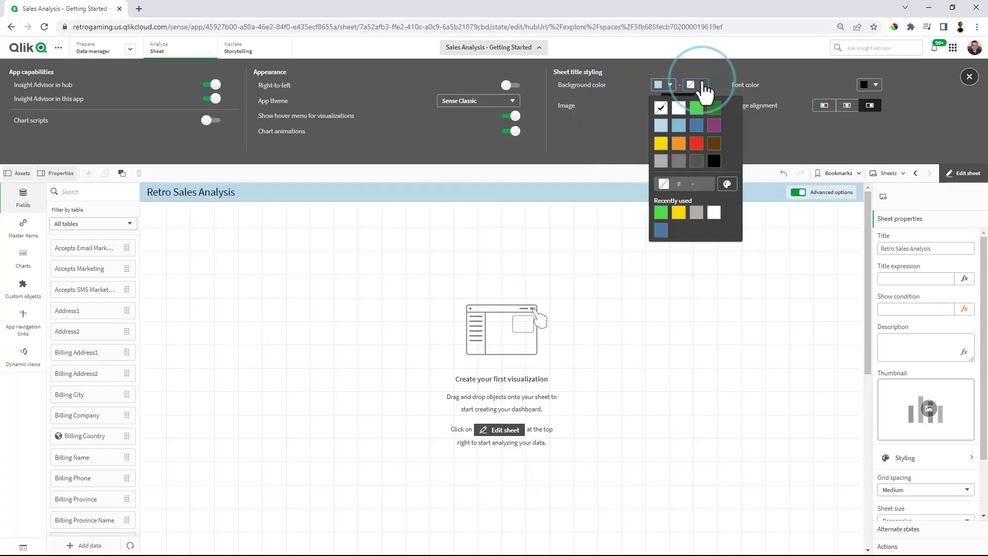
{"action": "left_click", "coordinate": [680, 109]}
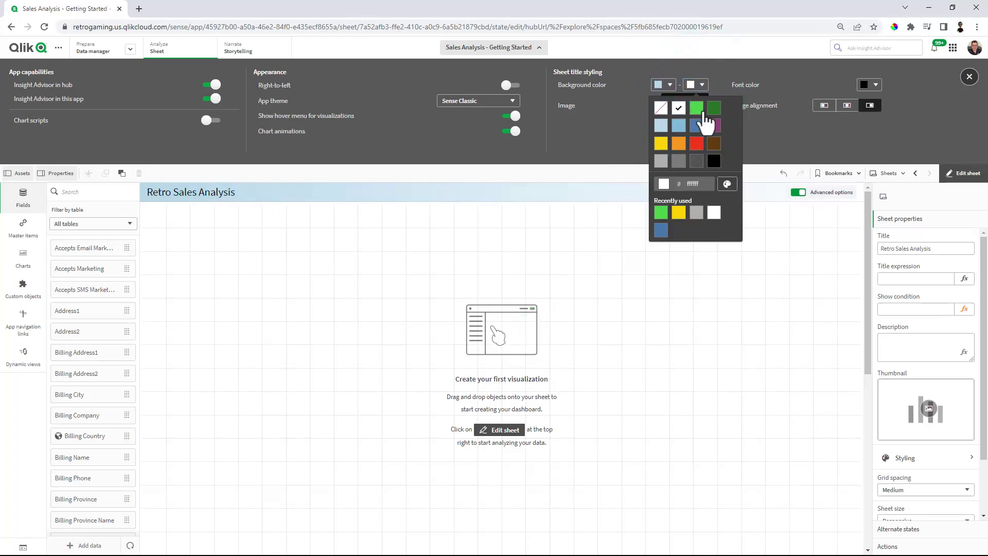
{"action": "left_click", "coordinate": [754, 126]}
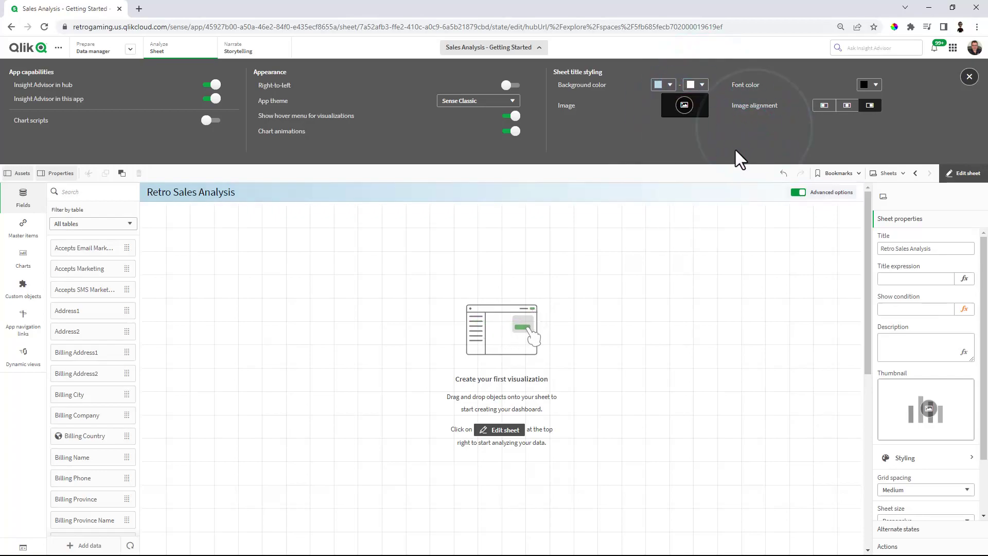
Insert Qlik_Logo.svg.png from the media library as the title bar image
{"action": "left_click", "coordinate": [682, 106]}
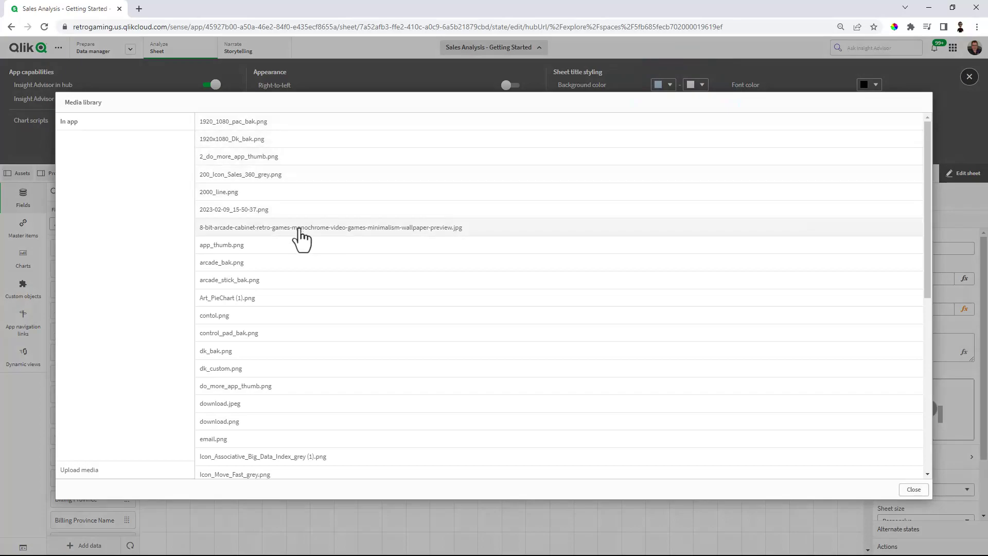
{"action": "scroll", "coordinate": [276, 278], "scroll_direction": "down", "scroll_amount": 3}
{"action": "scroll", "coordinate": [272, 273], "scroll_direction": "down", "scroll_amount": 4}
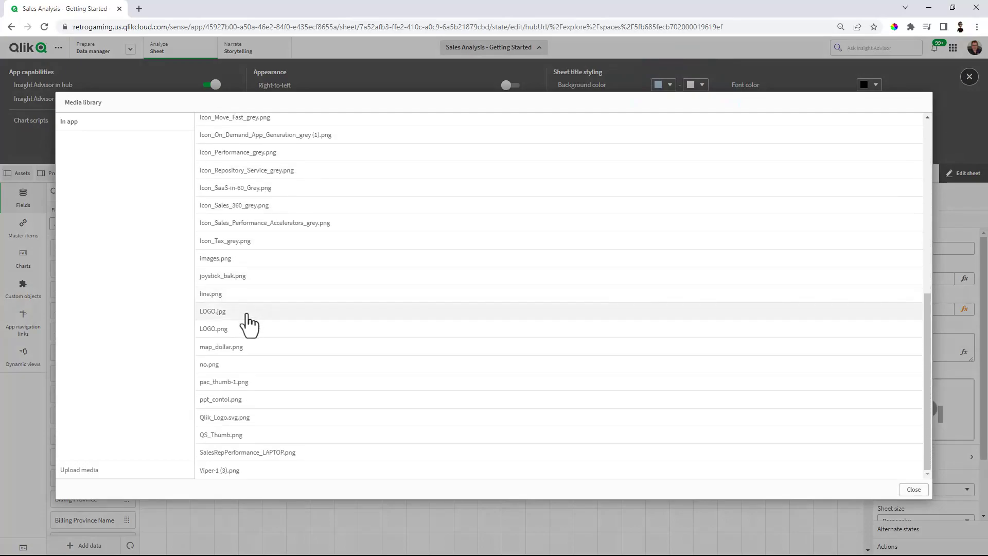
{"action": "left_click", "coordinate": [249, 420]}
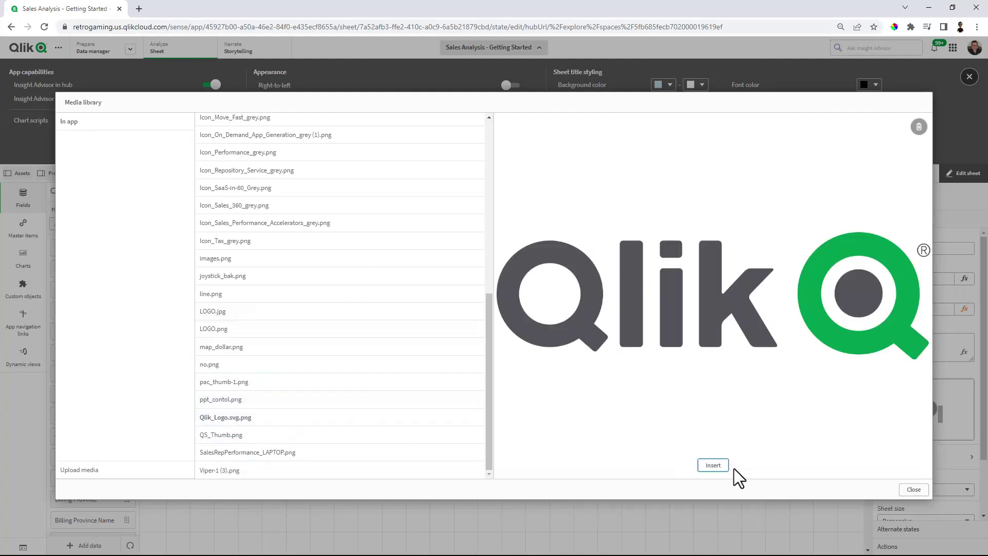
{"action": "left_click", "coordinate": [713, 466]}
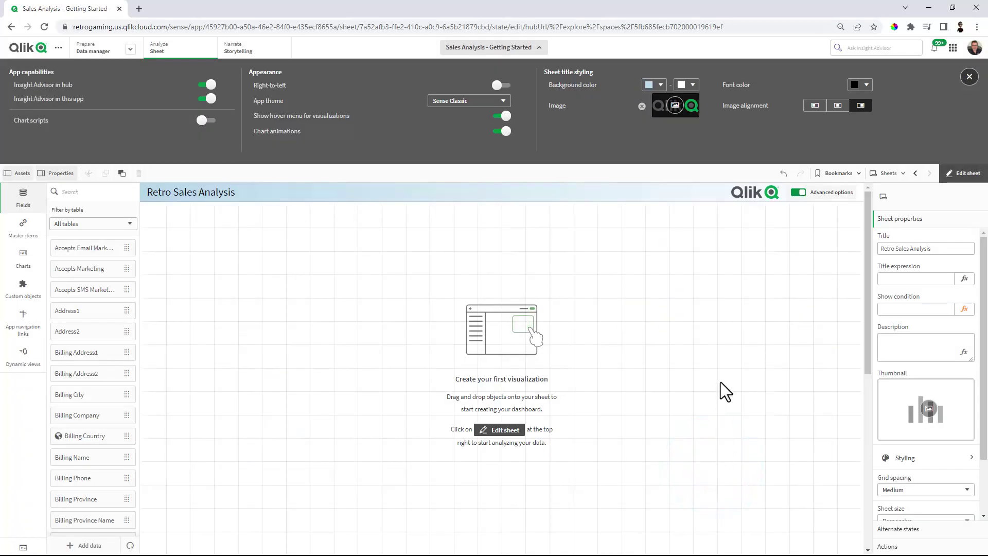
Make the sheet title text white
{"action": "left_click", "coordinate": [866, 86]}
{"action": "left_click", "coordinate": [826, 107]}
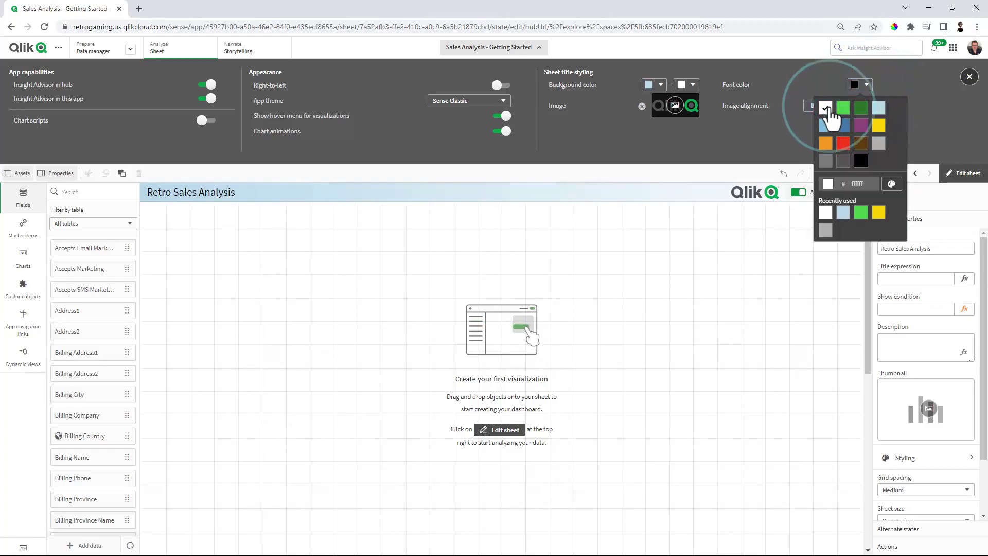
{"action": "left_click", "coordinate": [793, 134]}
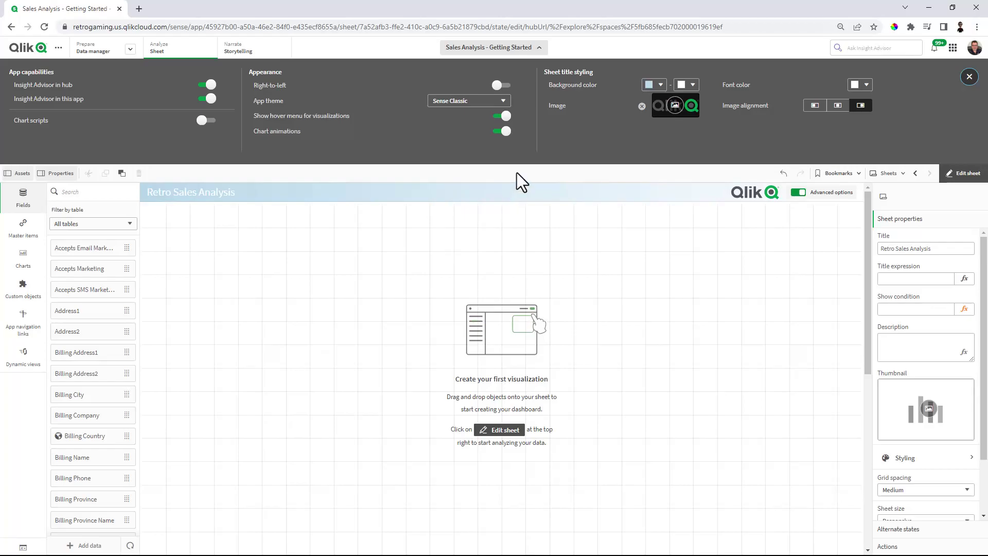
Close the app options panel and collapse the app header to show the styled sheet
{"action": "left_click", "coordinate": [969, 77]}
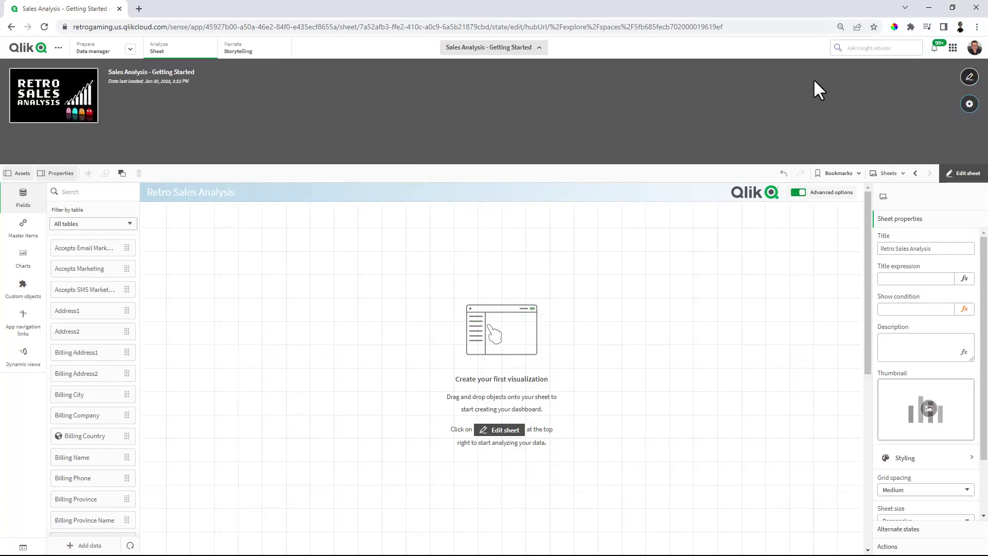
{"action": "left_click", "coordinate": [513, 48]}
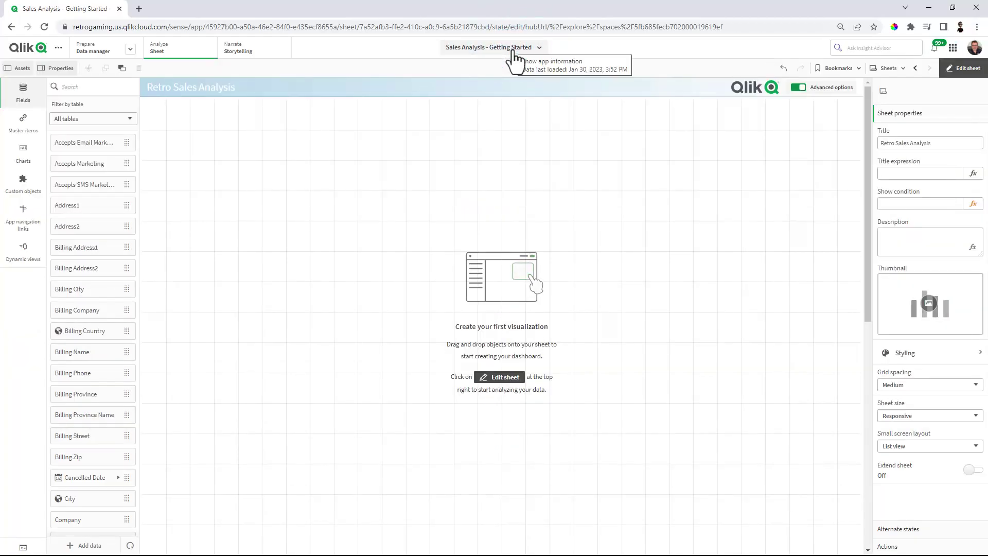